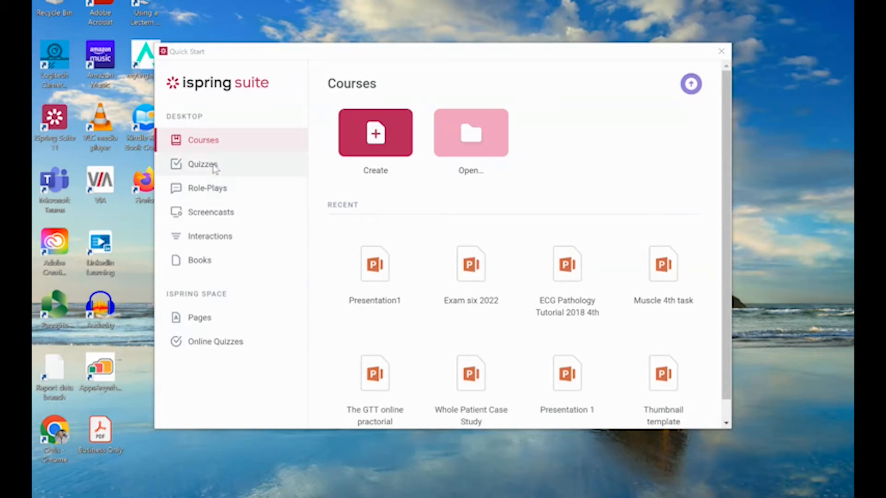
Open the recent quiz Exam One and display the first multiple-choice question of the Terminology group
click(215, 168)
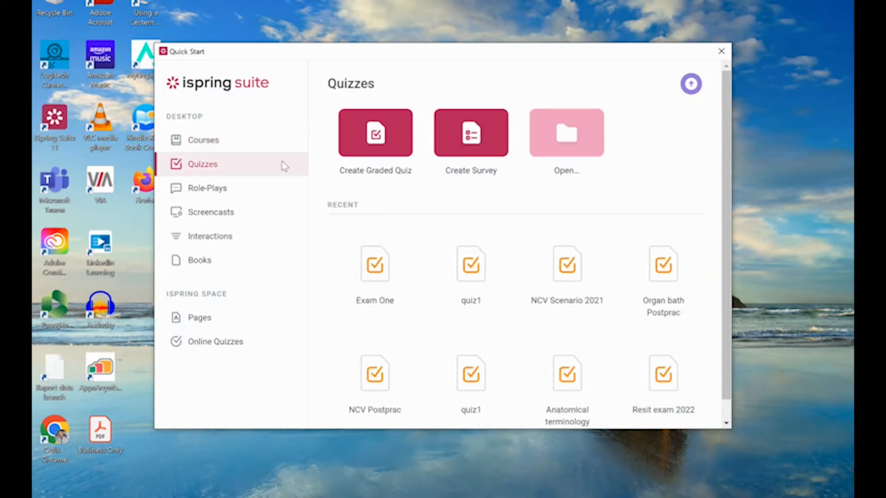
click(374, 275)
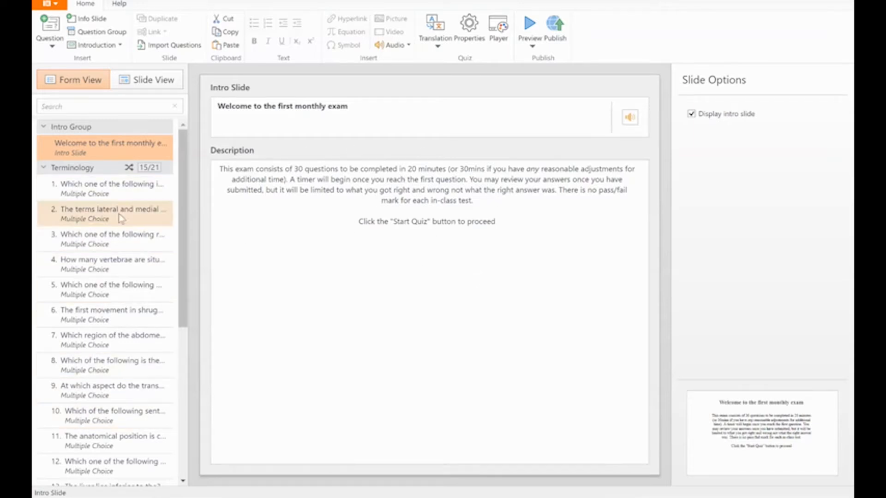
click(95, 192)
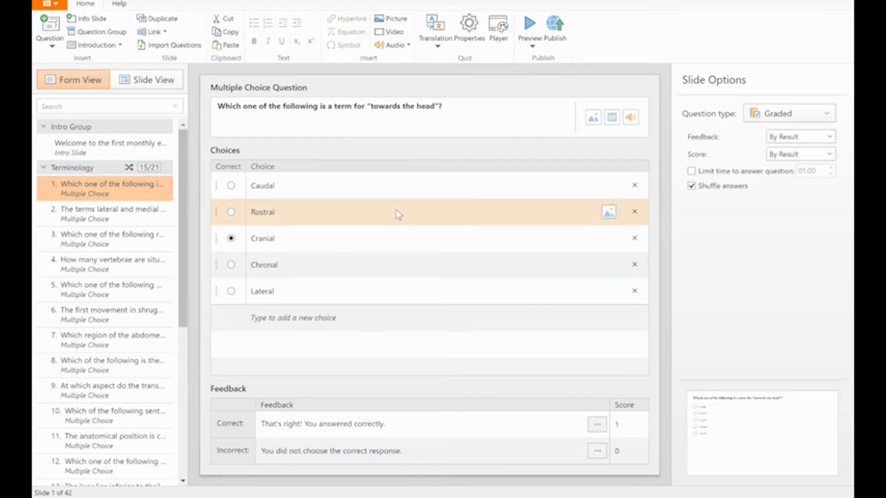
Try the answer time limit on the first Terminology question, then turn it off again
click(709, 177)
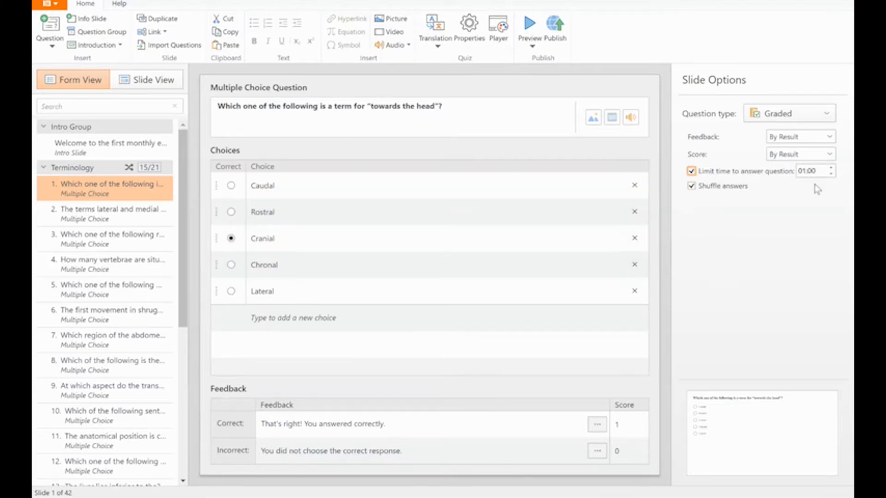
click(692, 171)
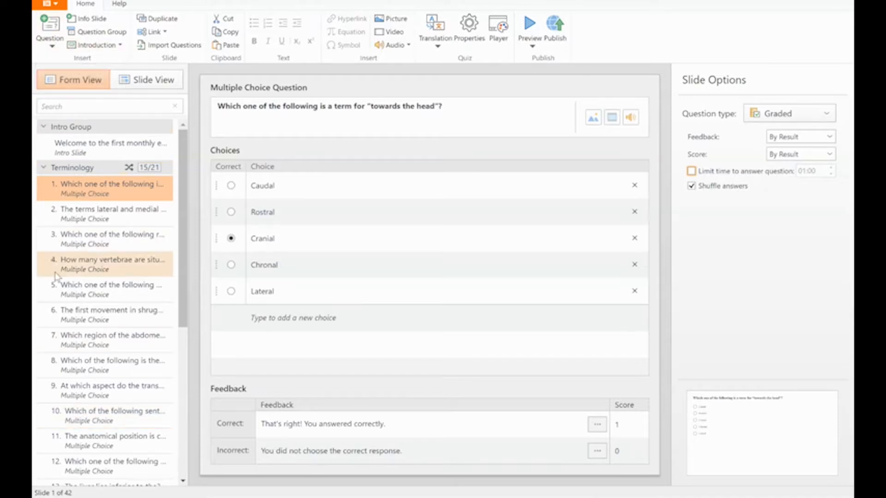
Collapse the Terminology group and check the options for how many random questions it draws
click(43, 167)
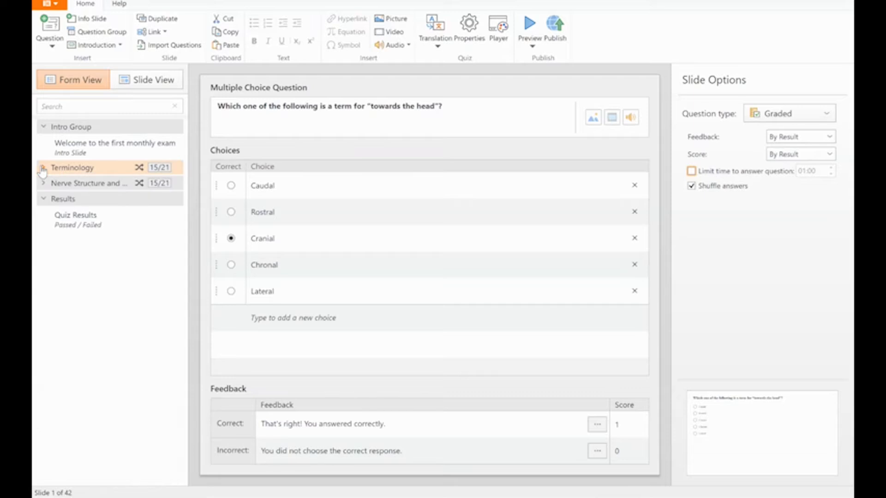
click(161, 171)
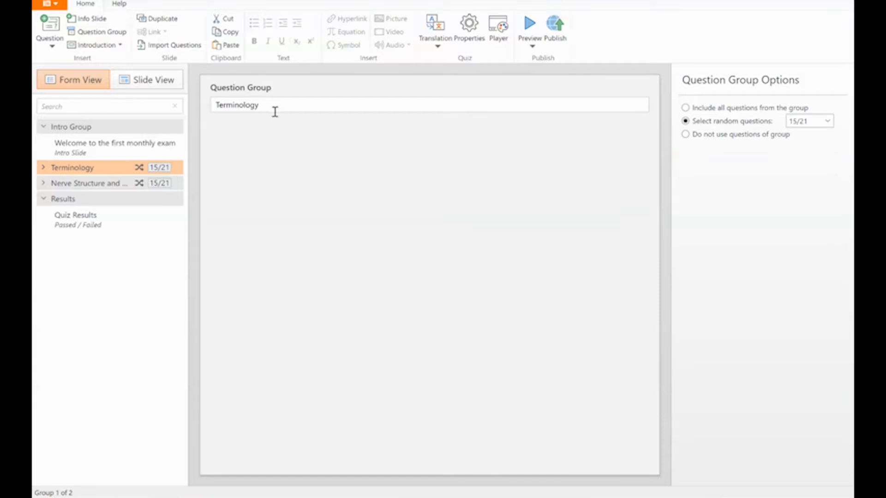
click(806, 123)
click(741, 158)
Examine the Nerve Structure and Function group's options and the questions it contains
click(92, 185)
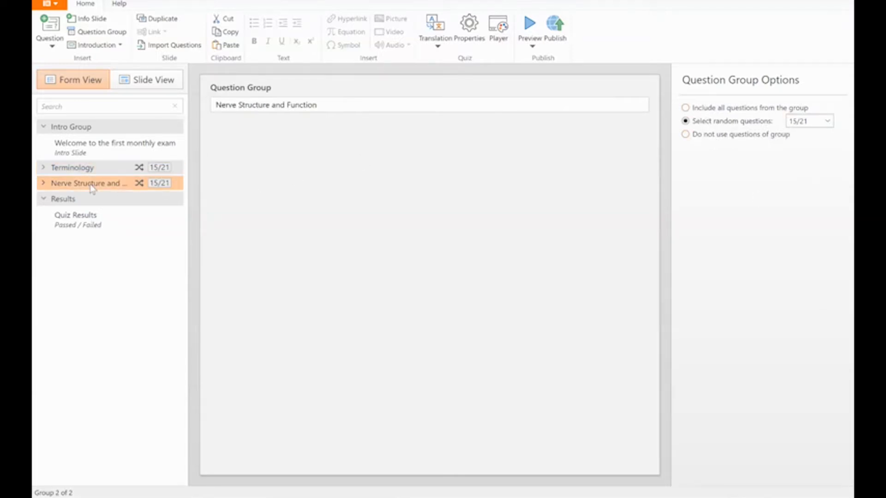
click(42, 184)
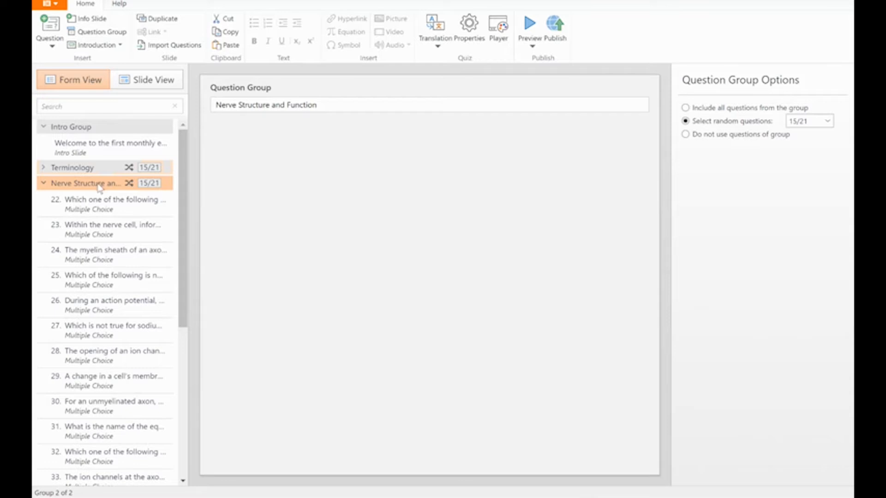
click(43, 185)
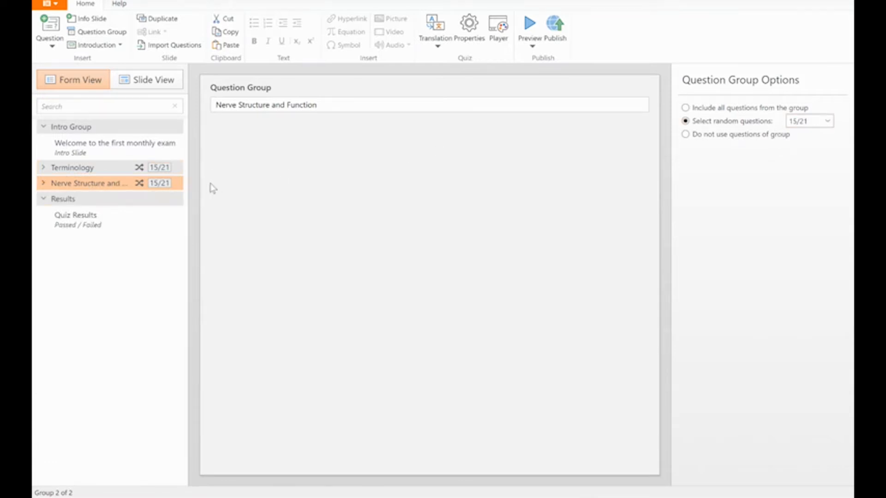
Try drawing 9 random questions from the Nerve Structure and Function group, then set the number back to 15
click(802, 121)
click(811, 267)
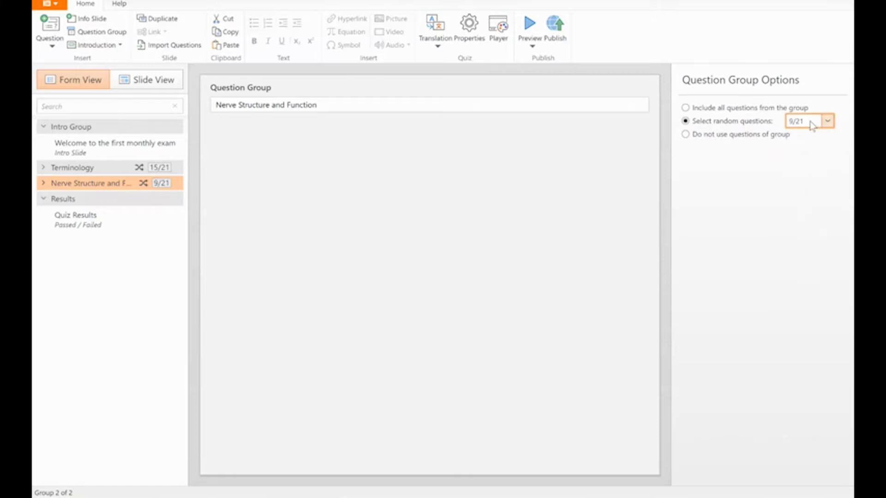
click(811, 122)
scroll(810, 258, down, 3)
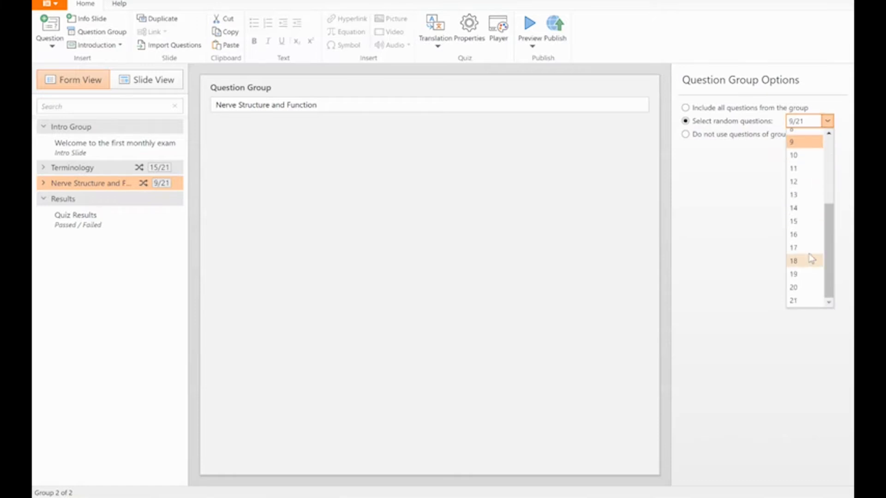
click(808, 223)
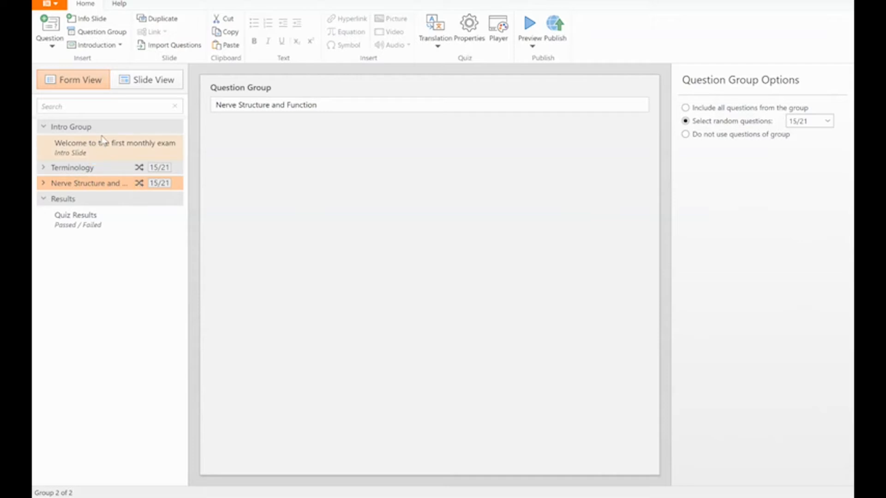
Review the question types available for insertion into the quiz
click(50, 37)
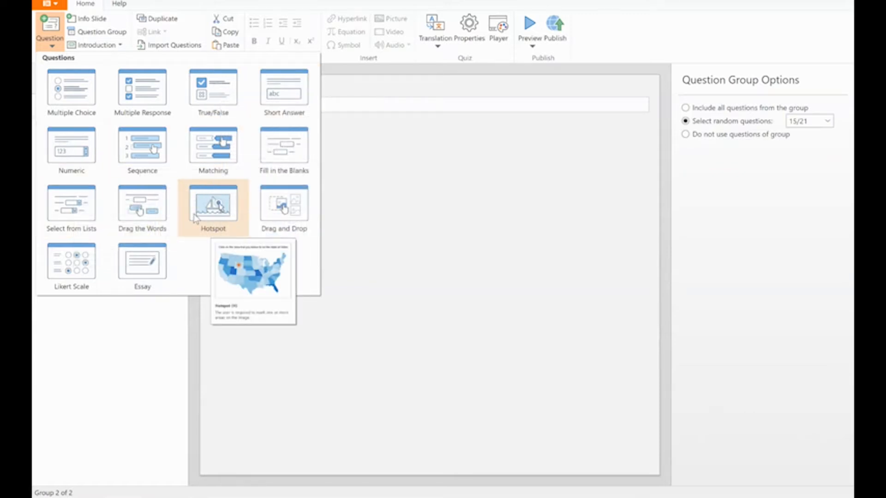
click(429, 240)
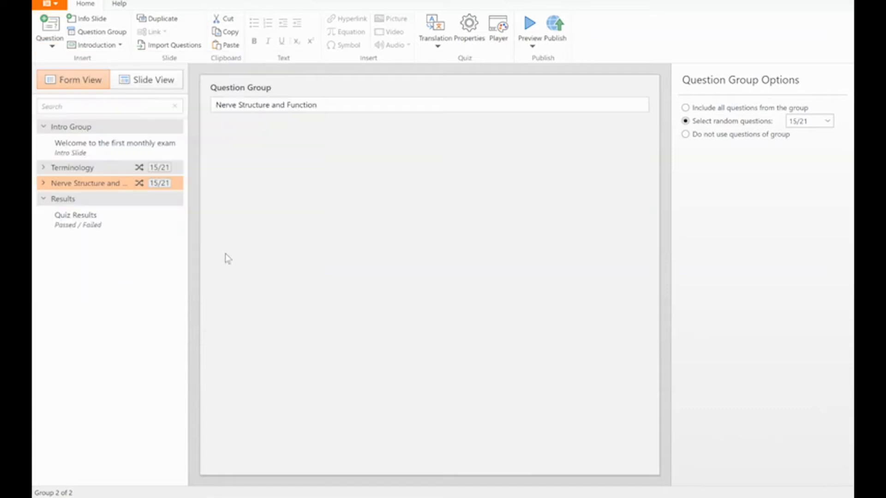
Examine the Terminology group's fill-in-the-blanks question, including its first blank's accepted answers, and the short answer question 19
click(43, 167)
scroll(97, 350, down, 6)
click(99, 388)
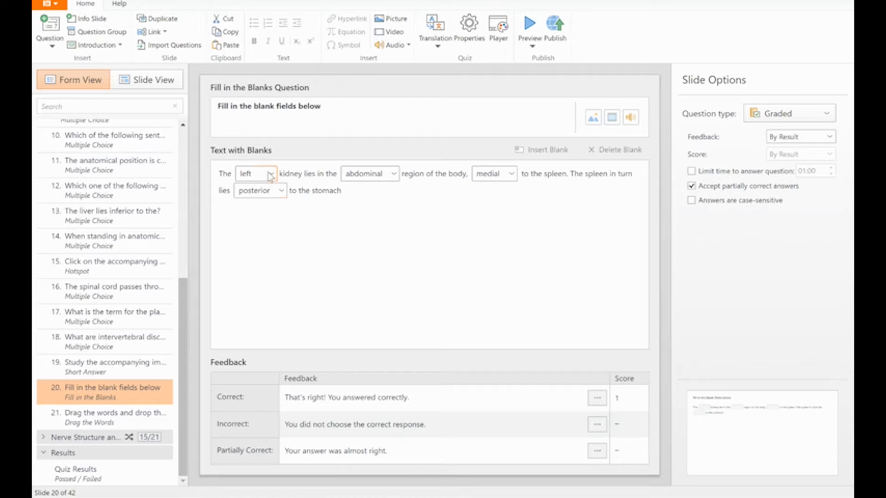
click(272, 174)
click(308, 286)
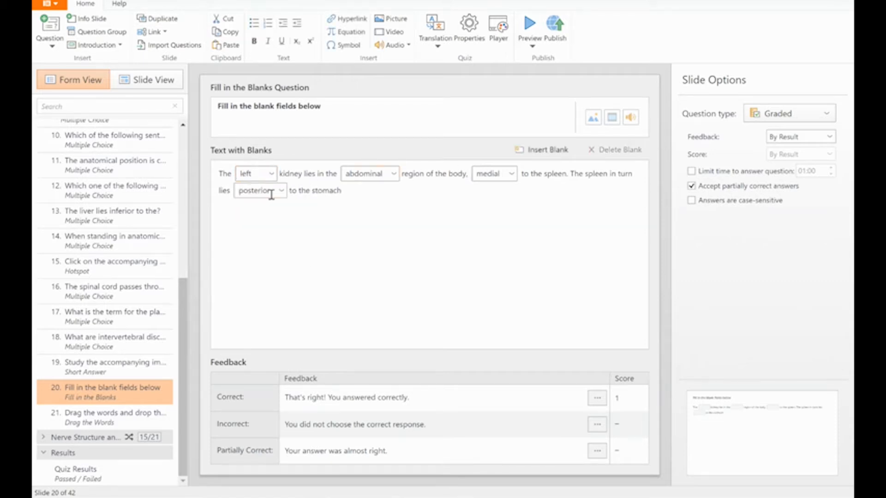
click(113, 376)
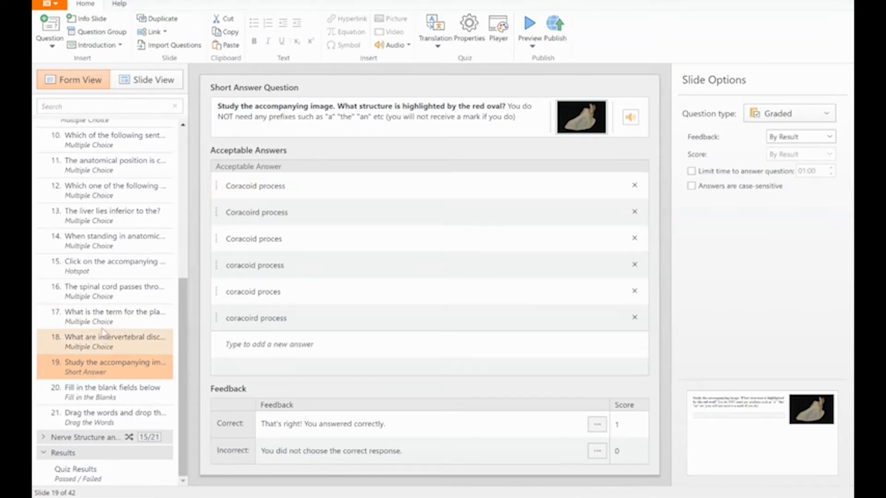
Add a freeform hotspot around the skull in hotspot question 15 and narrow it to fit the head
click(108, 266)
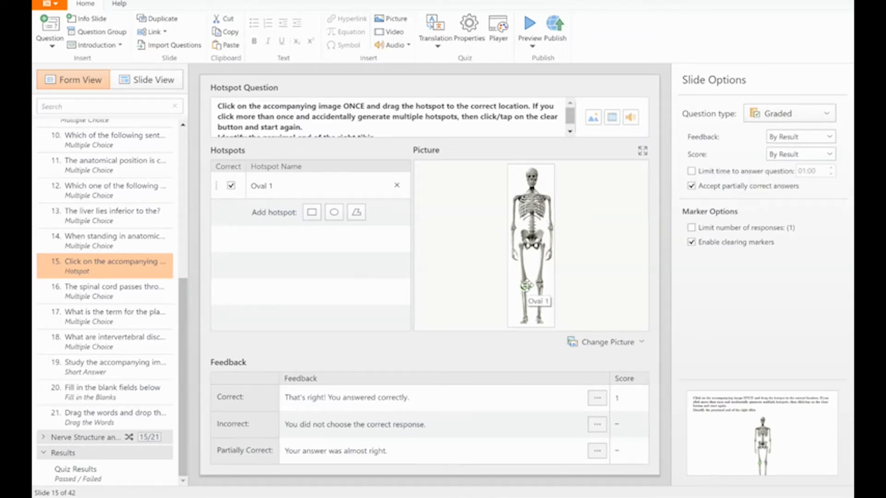
click(356, 213)
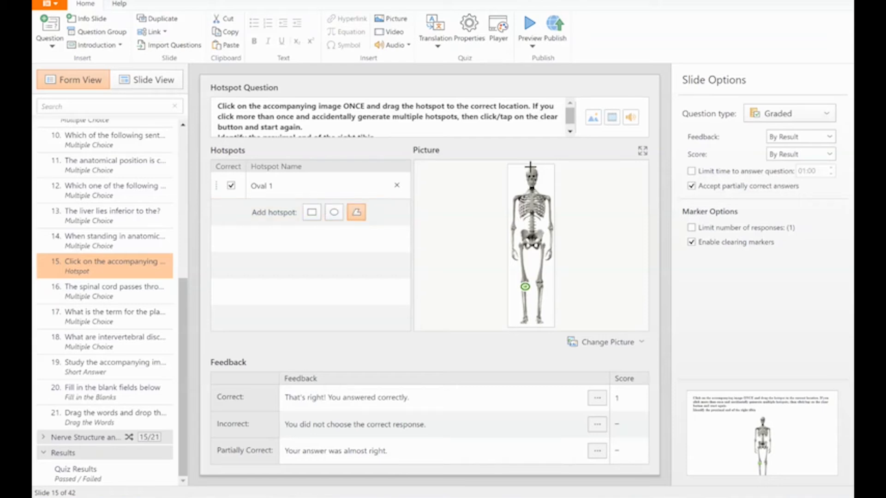
mouse_move(530, 167)
mouse_down()
mouse_move(522, 186)
mouse_move(541, 185)
mouse_move(533, 169)
mouse_up()
click(530, 168)
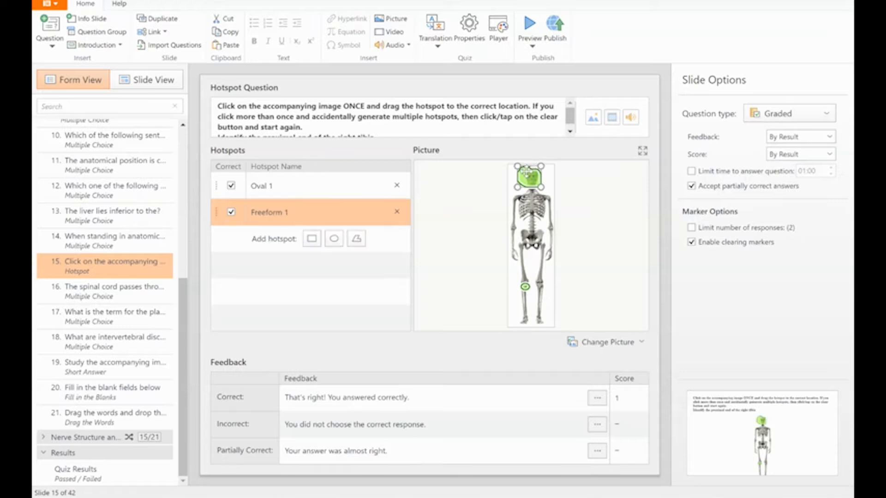
drag(517, 166, 523, 166)
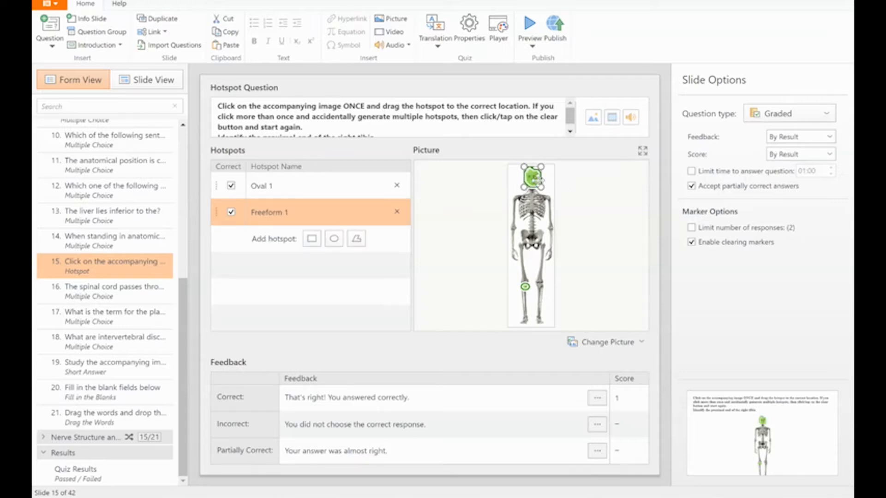
Browse the quiz files available for question import, starting from short answer question 19, without importing any
click(111, 366)
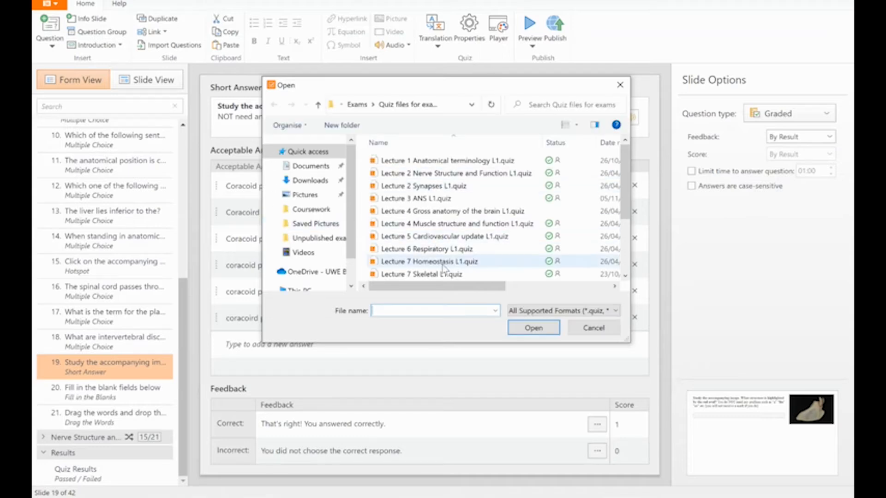
click(600, 328)
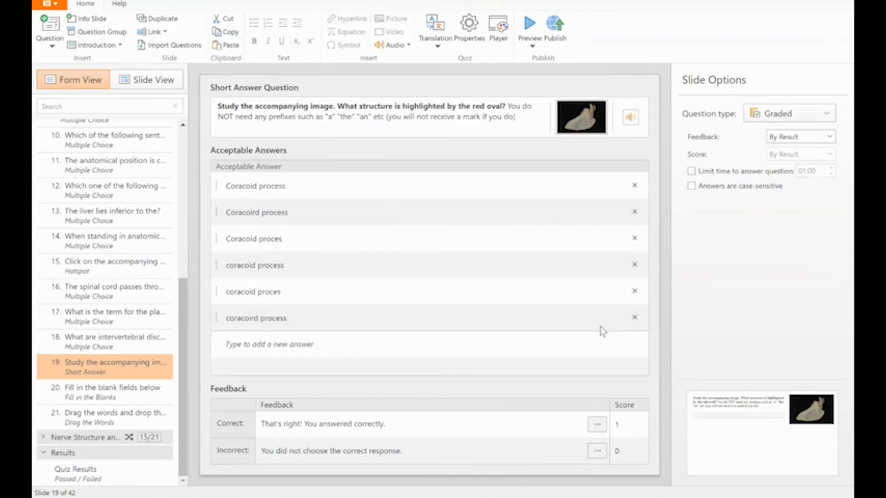
Cut all questions, 22 to 42, from the Nerve Structure and Function group
scroll(55, 138, up, 5)
click(43, 167)
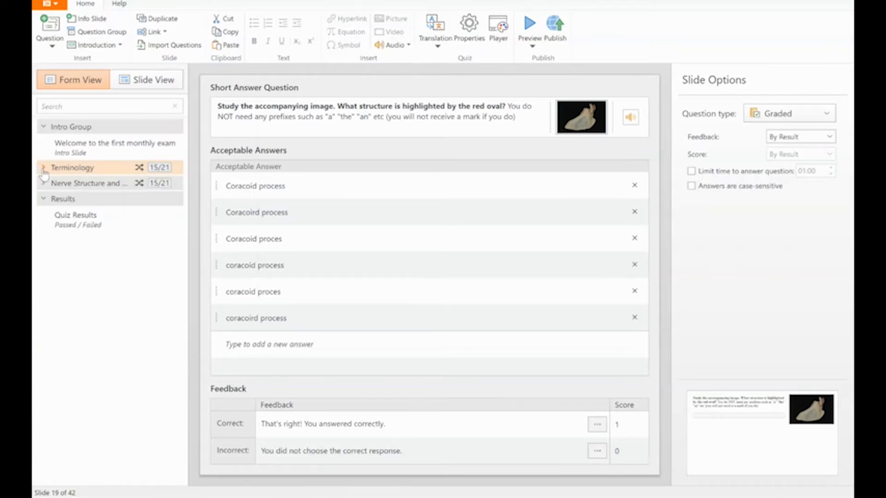
click(59, 184)
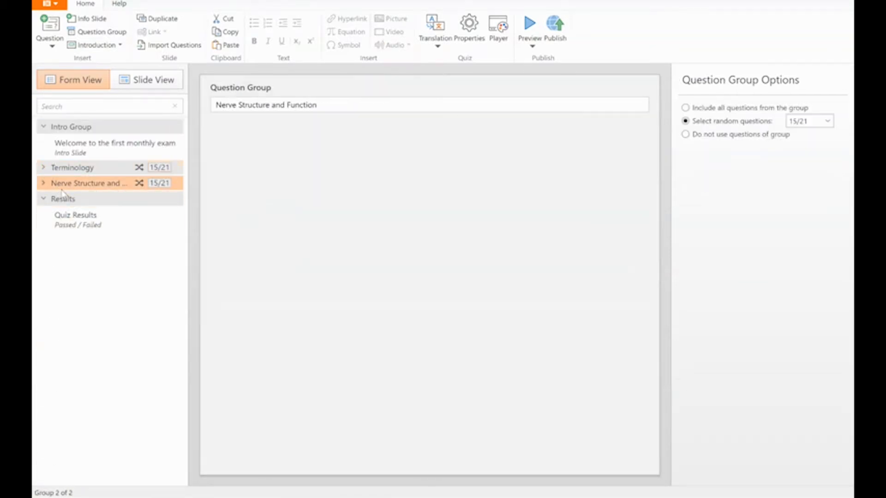
click(43, 183)
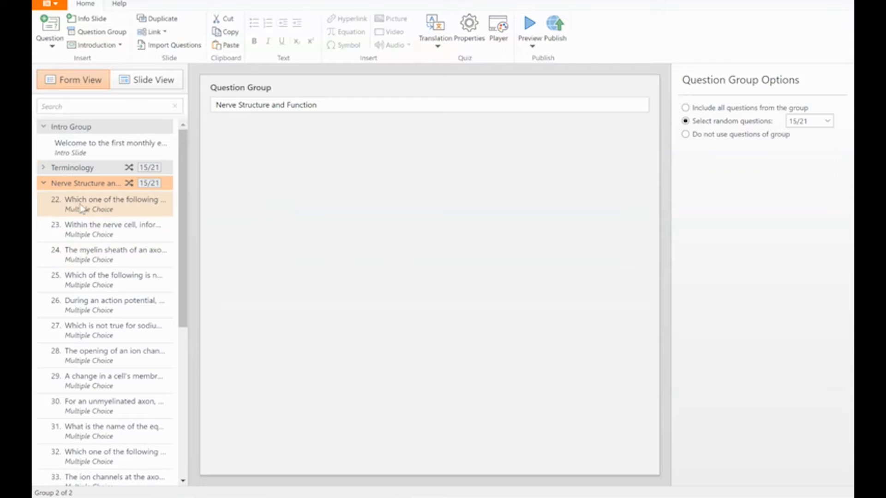
click(81, 209)
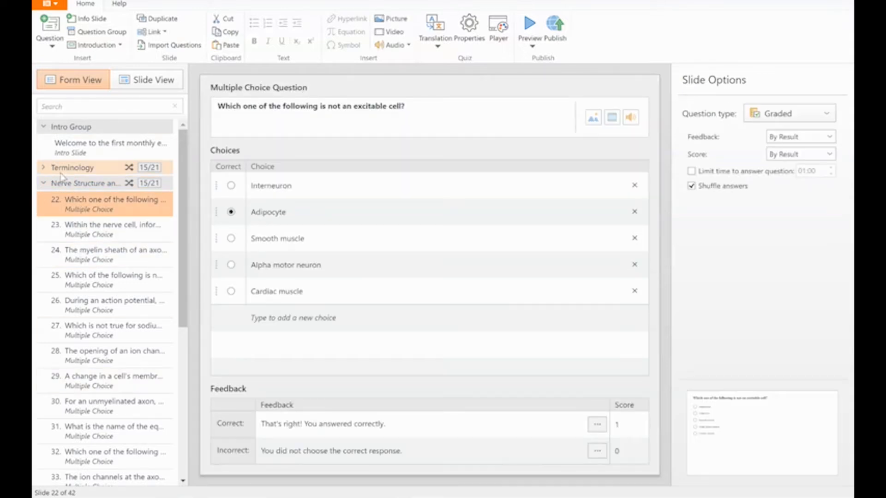
shift+click(113, 436)
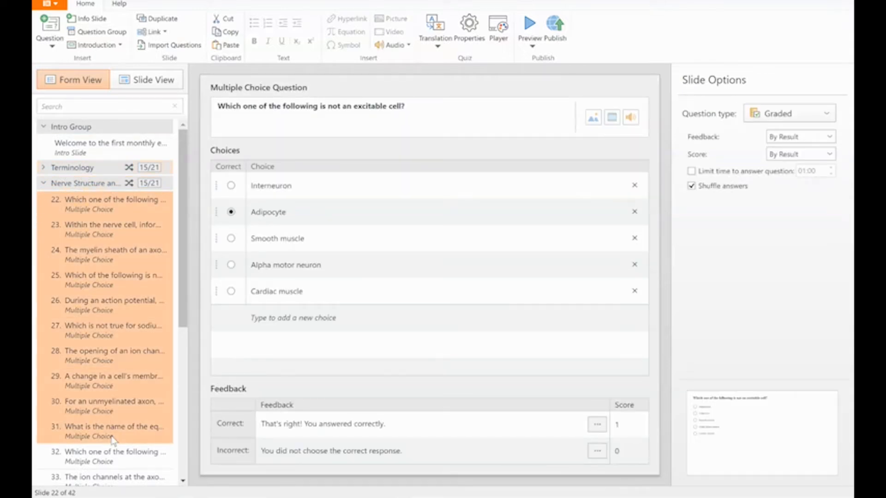
scroll(116, 317, down, 5)
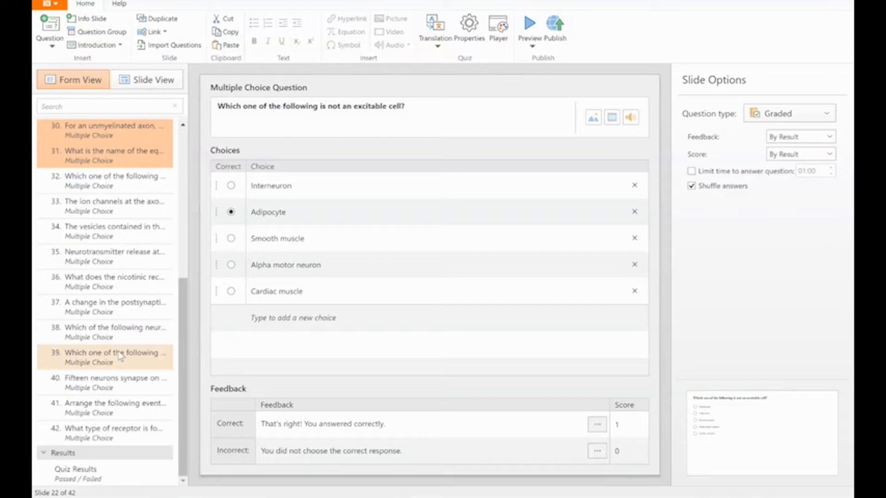
shift+click(123, 438)
scroll(123, 357, up, 5)
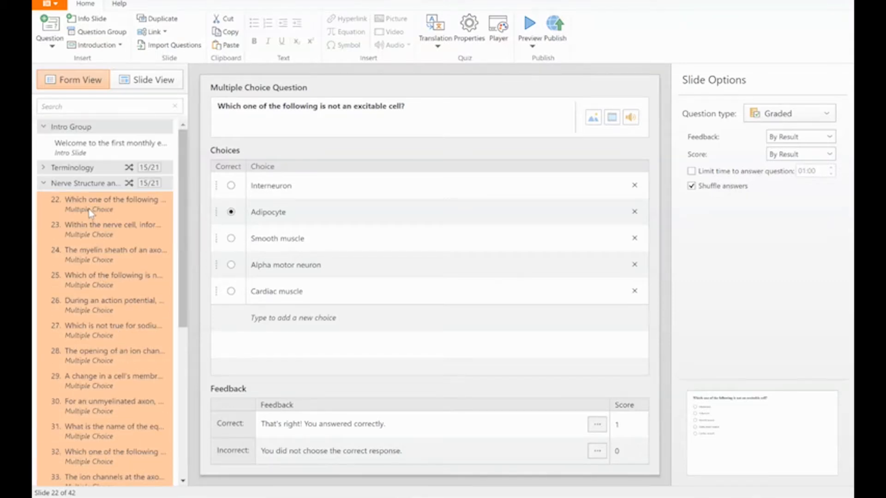
key(Delete)
Paste the cut nerve questions into the Terminology group after drag-the-words question 21
click(74, 171)
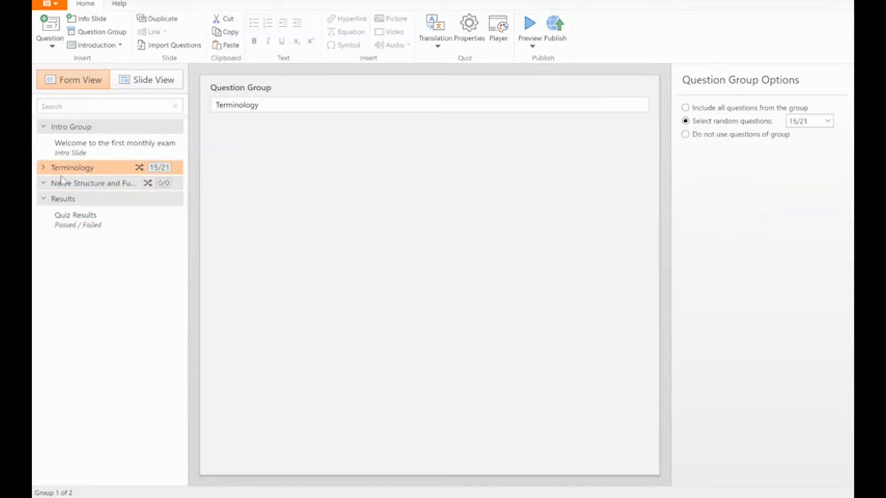
click(43, 168)
scroll(92, 404, down, 5)
scroll(92, 404, down, 2)
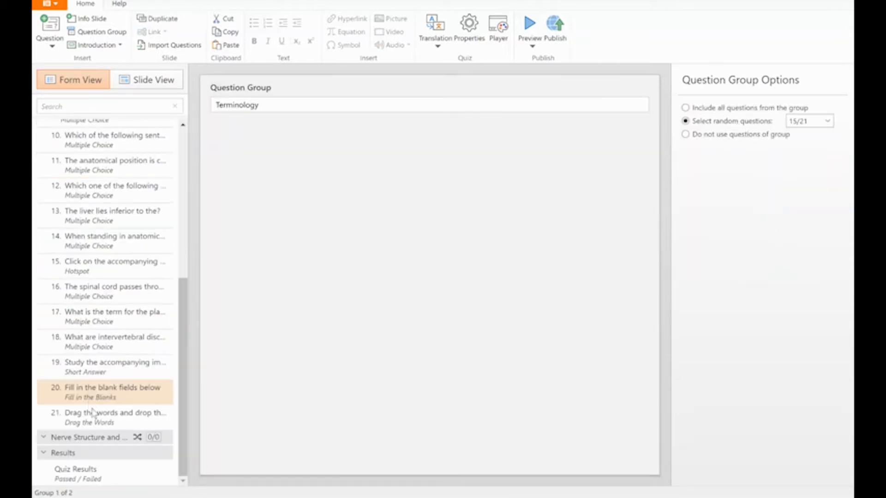
click(95, 417)
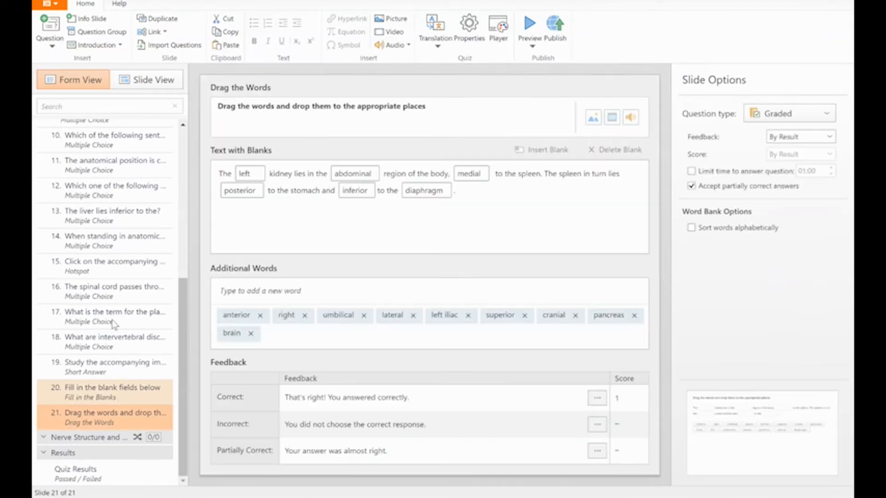
key(ctrl+z)
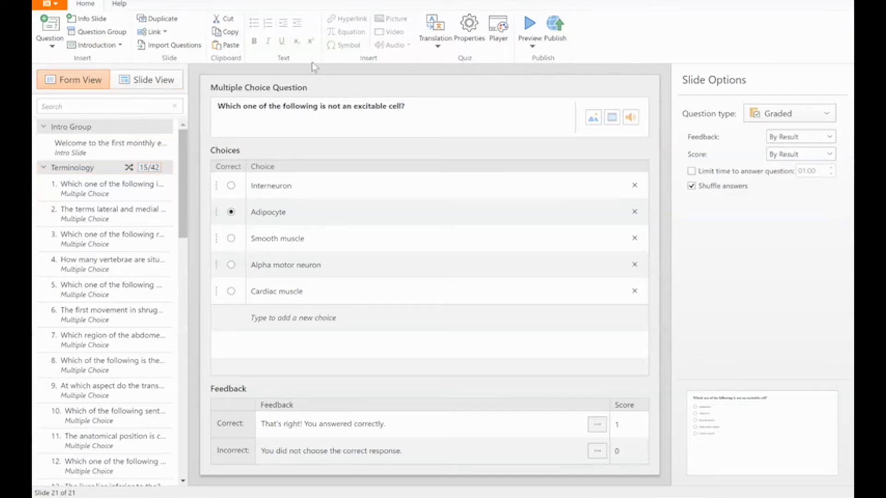
Examine the quiz's general properties, covering title, slide size options and time limit, along with its passing score settings
click(462, 48)
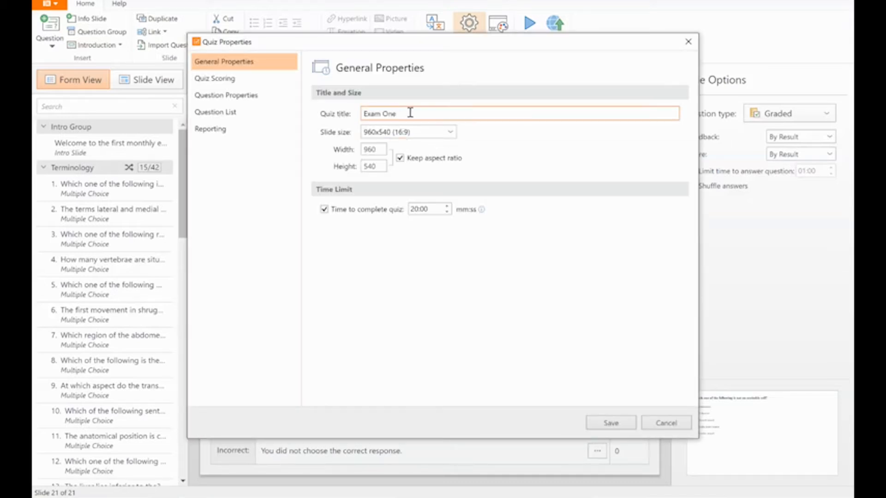
click(428, 210)
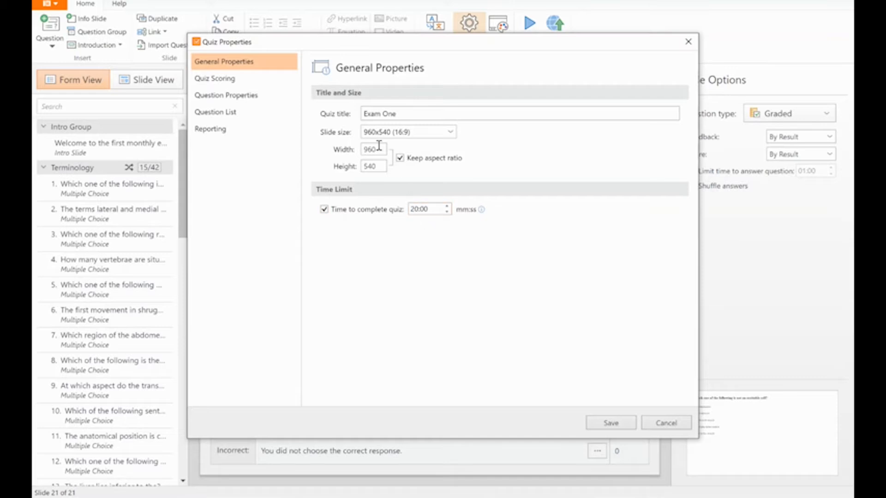
click(408, 133)
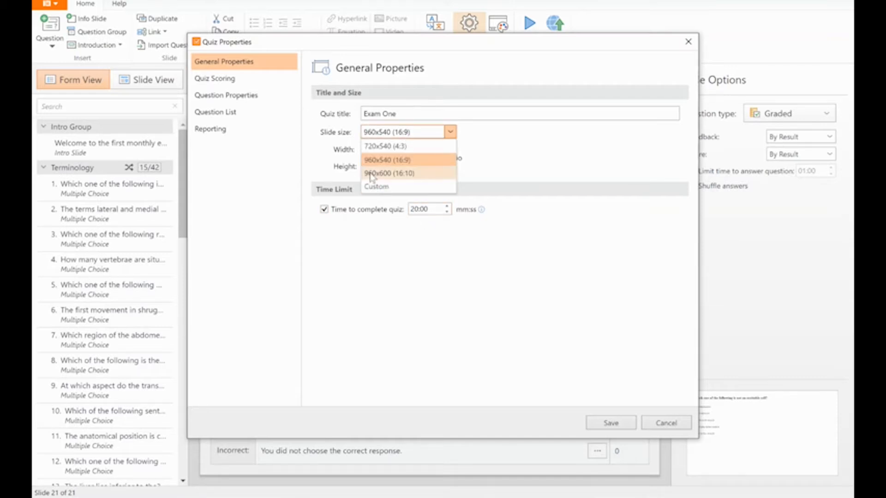
click(519, 167)
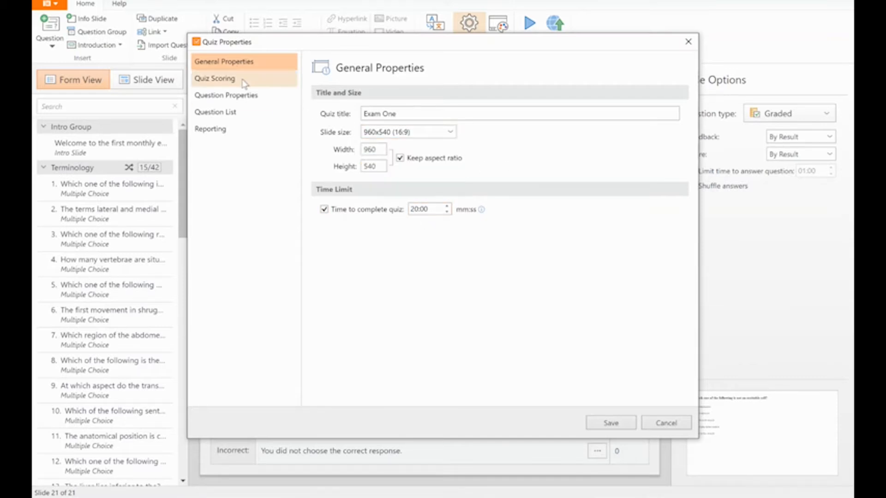
click(226, 79)
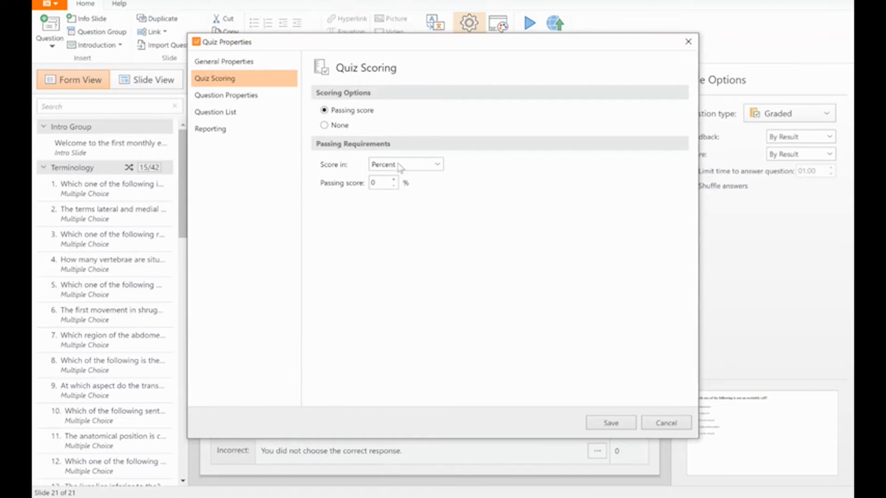
Examine the quiz-wide question properties, covering points, penalties, number of attempts, answer shuffling and the default feedback messages
click(263, 98)
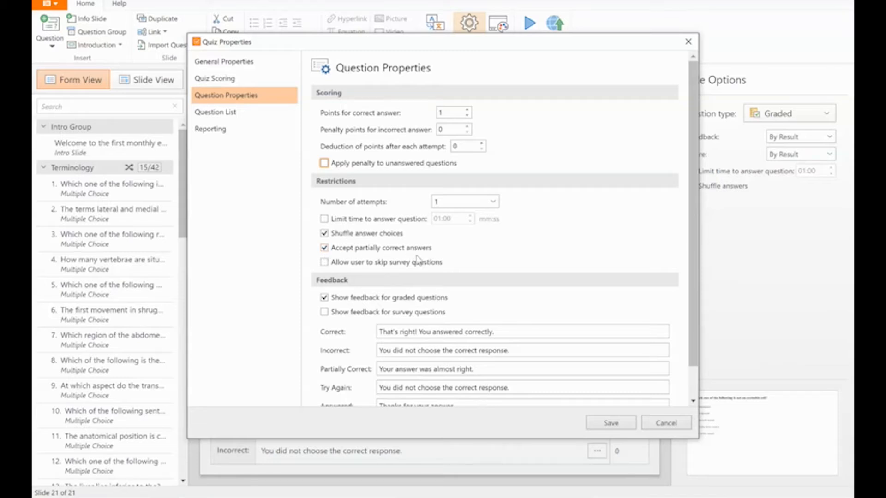
scroll(461, 302, down, 1)
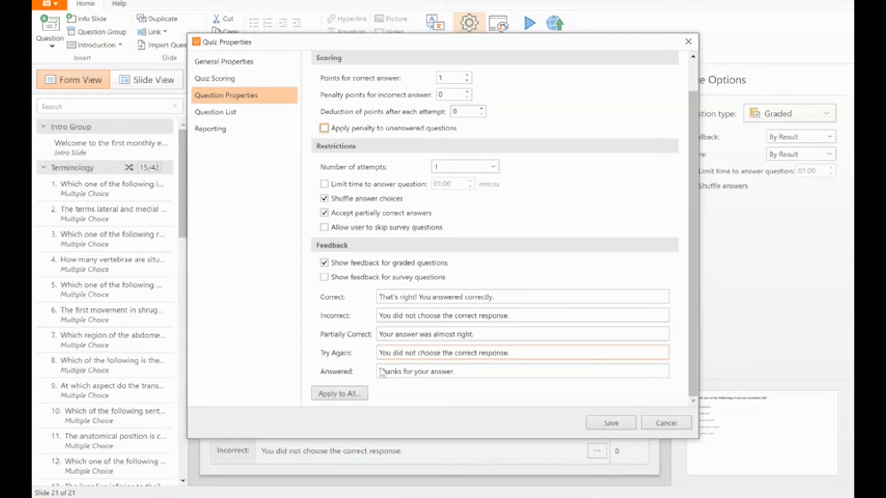
scroll(415, 136, up, 1)
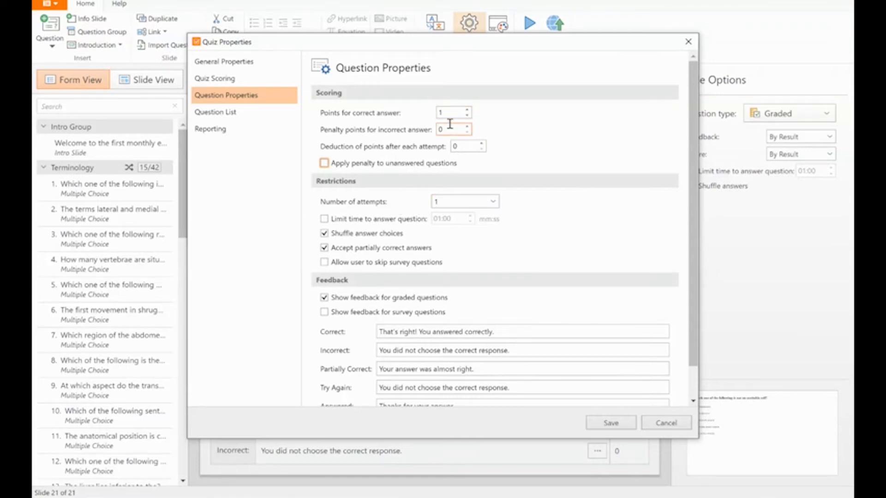
scroll(401, 347, down, 1)
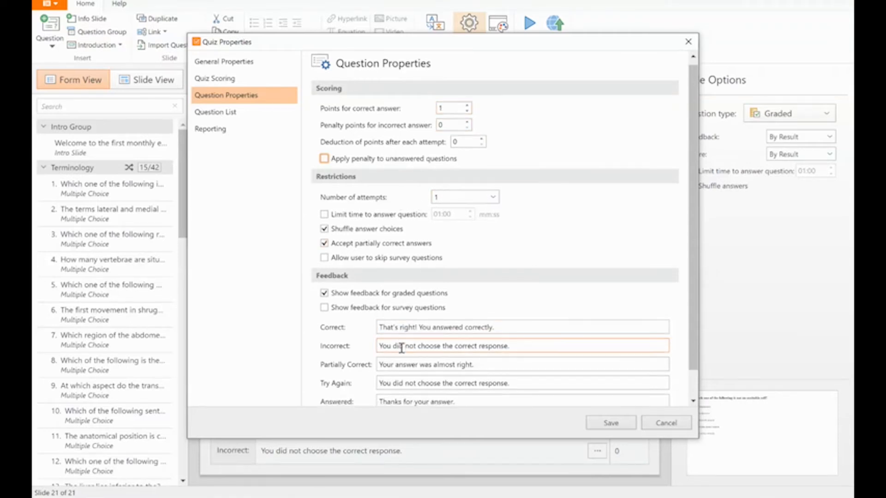
scroll(402, 348, down, 1)
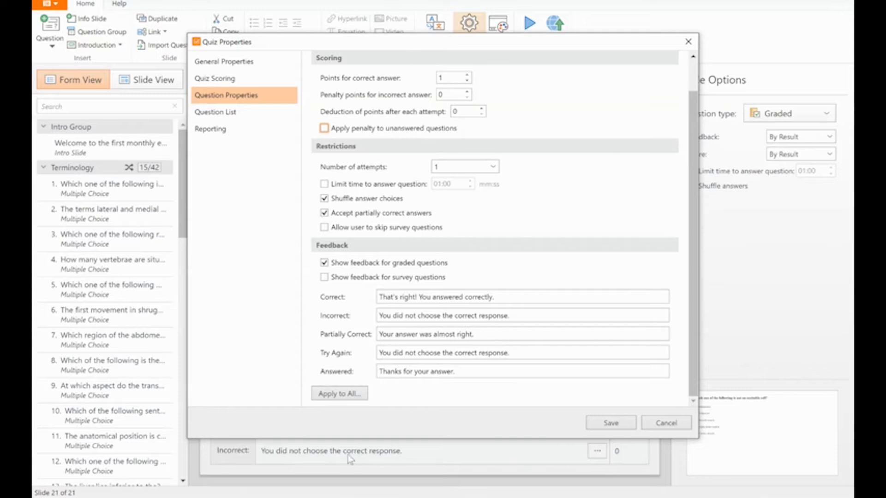
Examine the question list and results reporting settings, including the report title details, and leave the quiz properties without saving
click(239, 112)
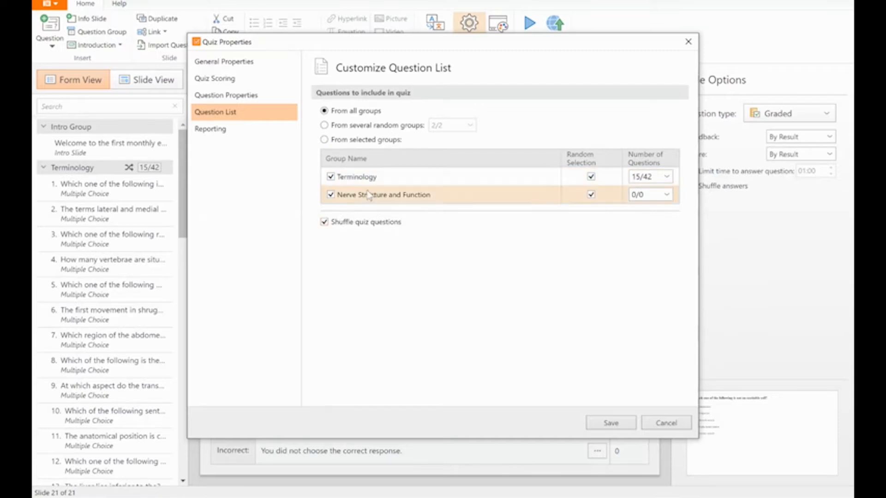
click(253, 132)
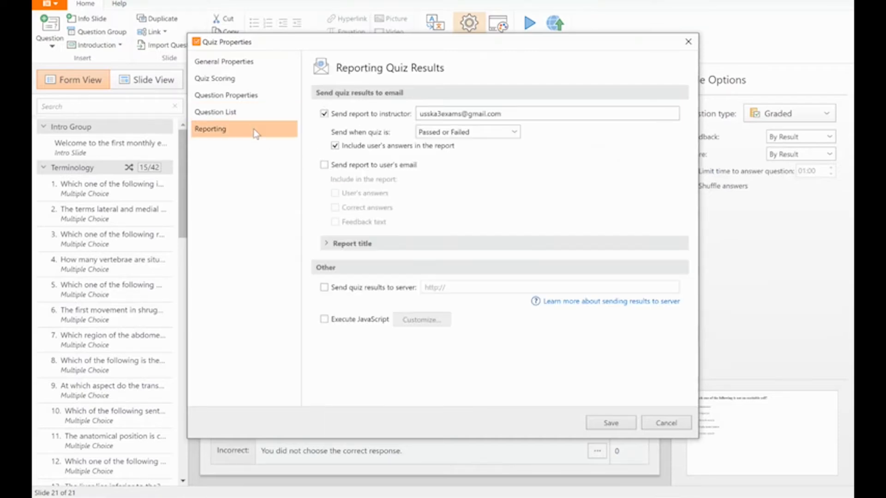
click(455, 114)
click(327, 244)
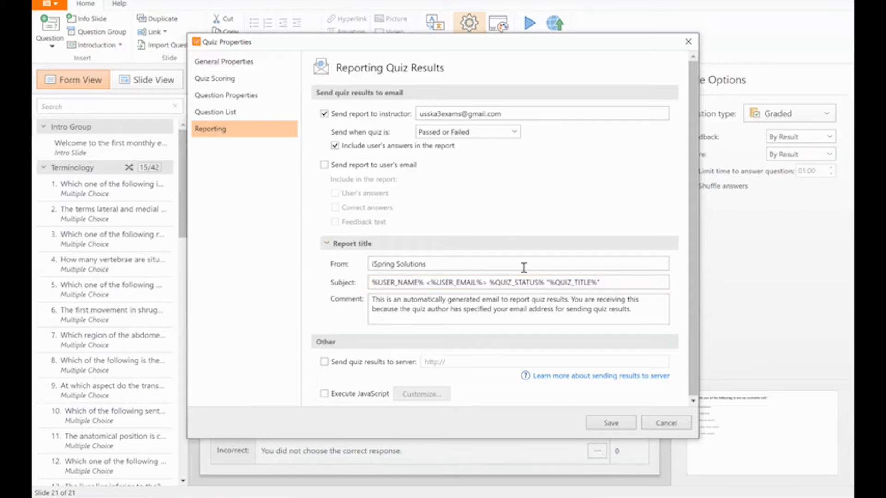
click(256, 78)
click(258, 62)
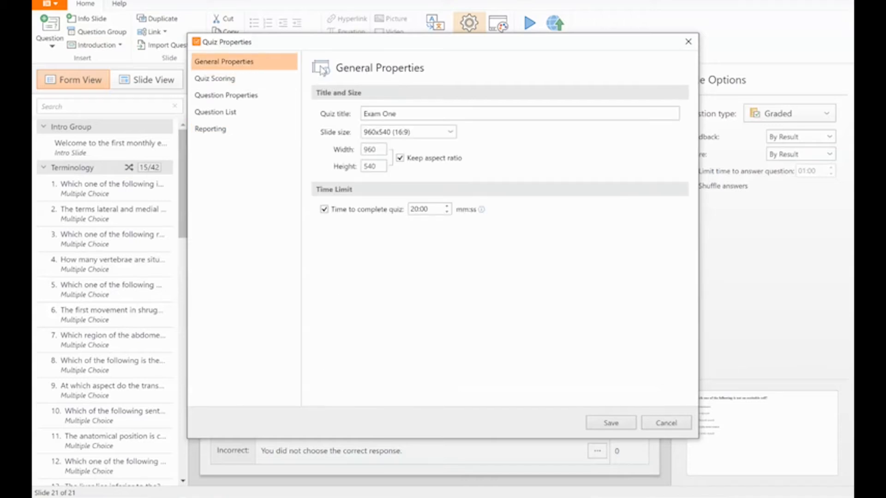
click(665, 423)
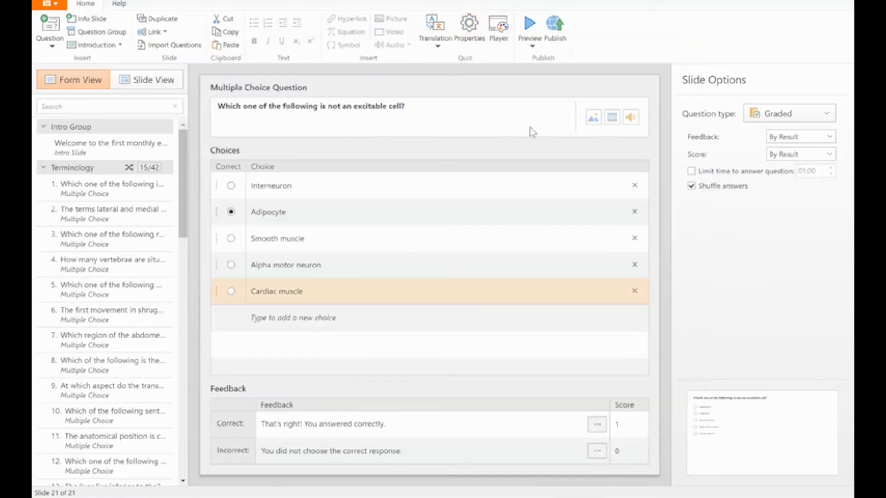
Examine the quiz player's feature settings and its navigation settings for answer submission and resuming
click(507, 42)
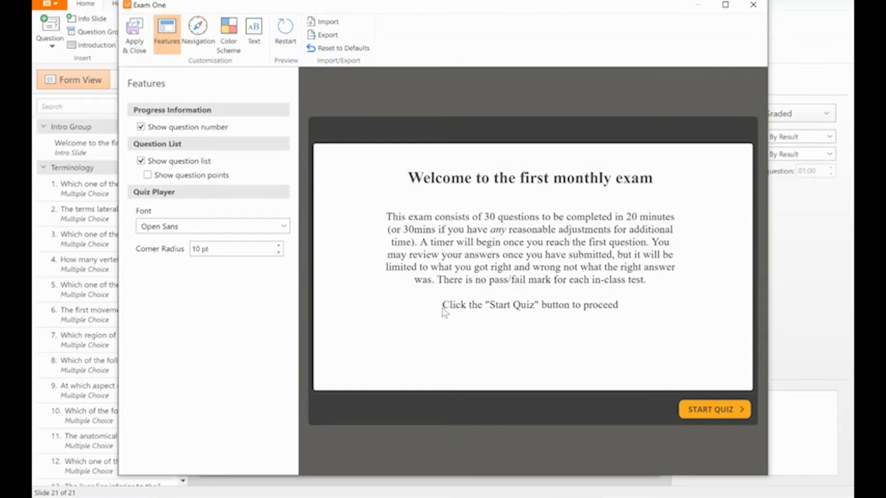
click(199, 44)
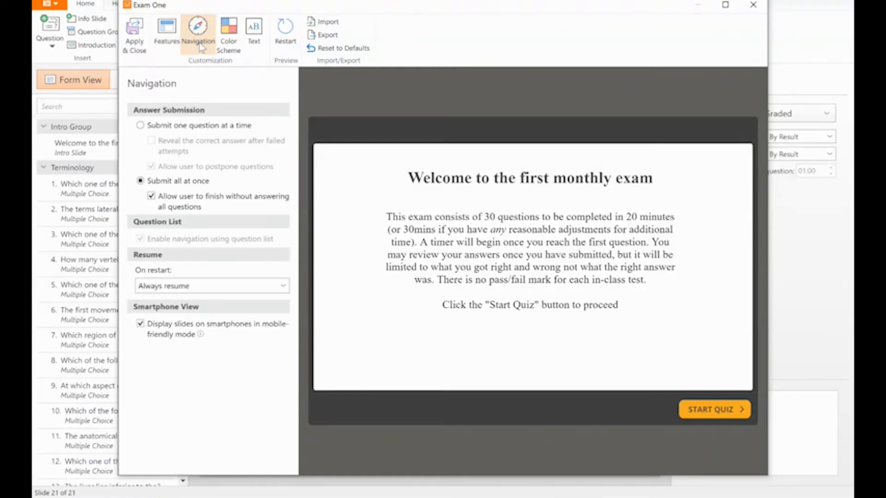
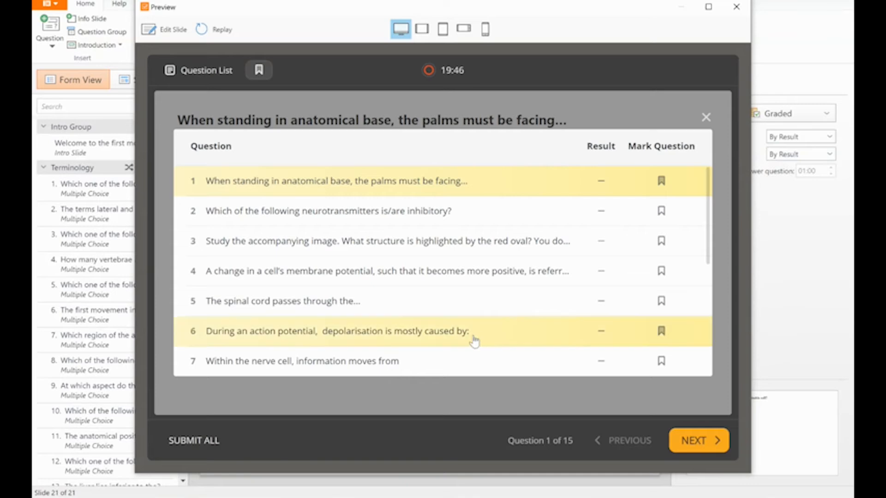
Go to marked question 6 from the preview's question list and move back to question 5 about the spinal cord
click(366, 339)
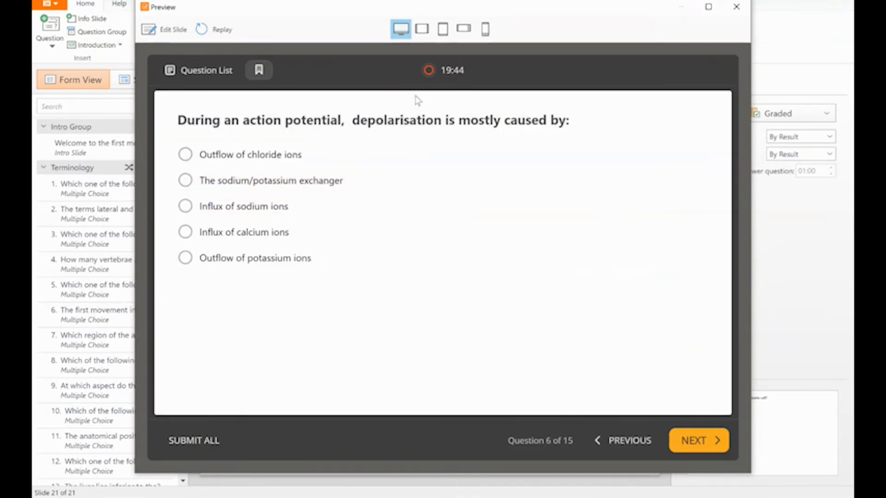
click(598, 450)
click(600, 450)
click(678, 443)
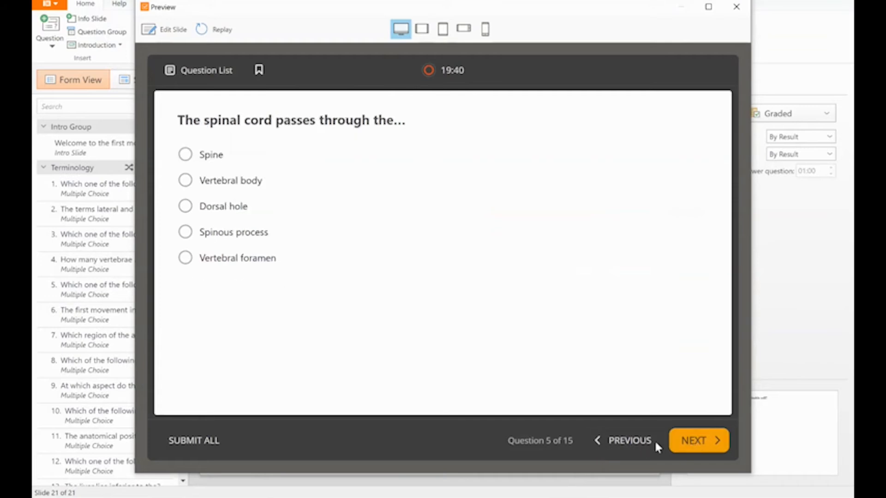
Answer the spinal cord question with Dorsal hole, move on and return to it, and change the answer to Vertebral body
click(201, 206)
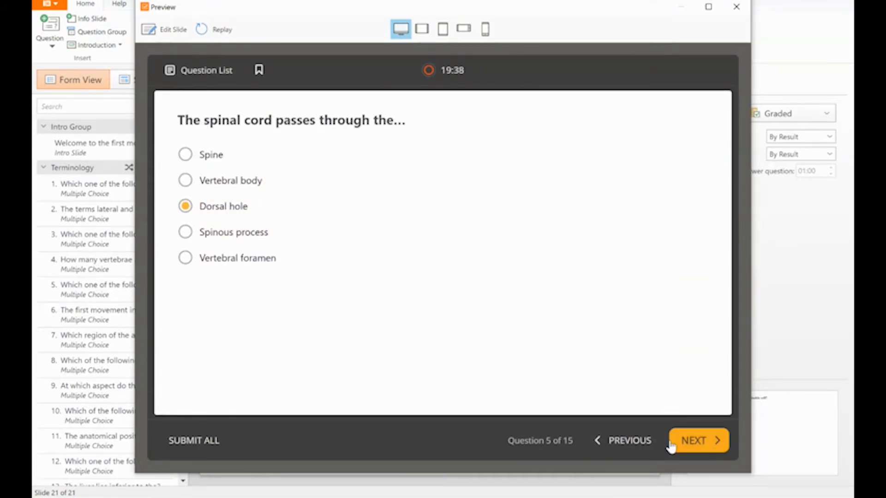
click(698, 448)
click(619, 441)
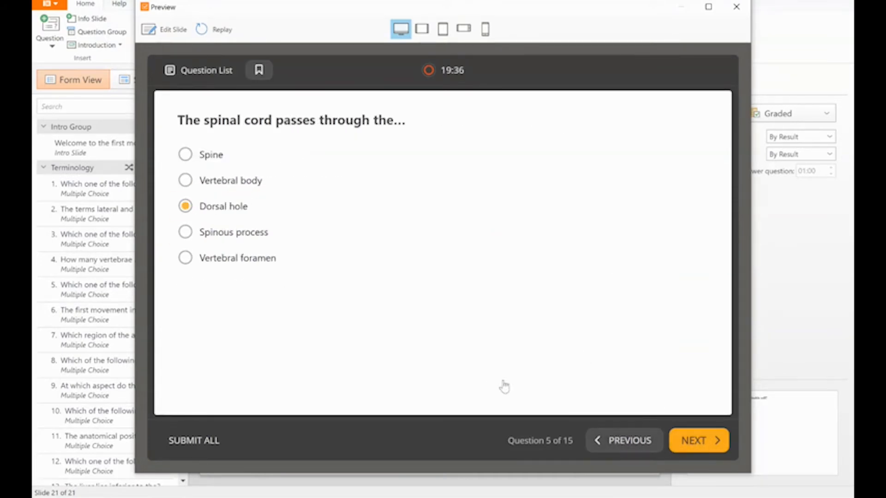
click(202, 184)
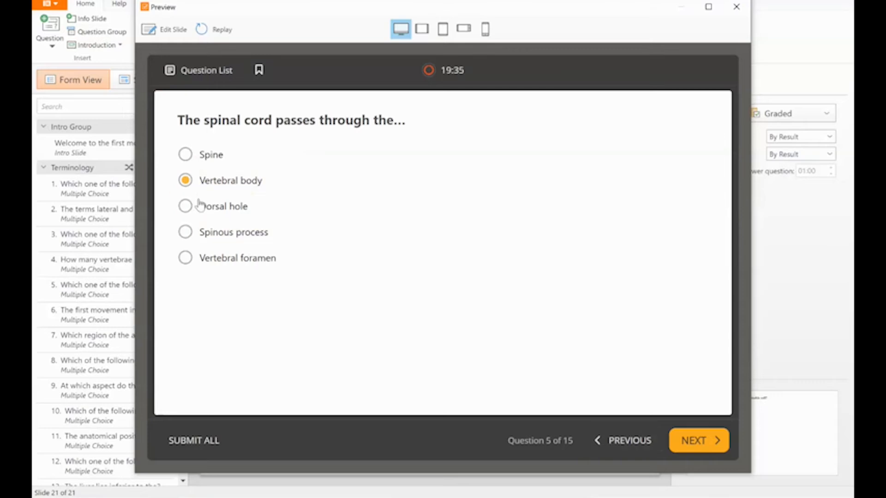
Submit all answers in the preview despite the unanswered questions and start the quiz review
click(199, 444)
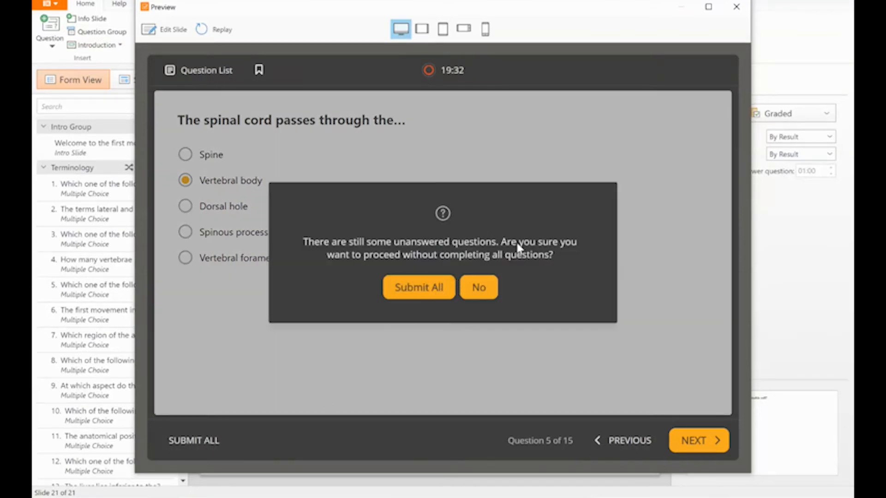
click(417, 291)
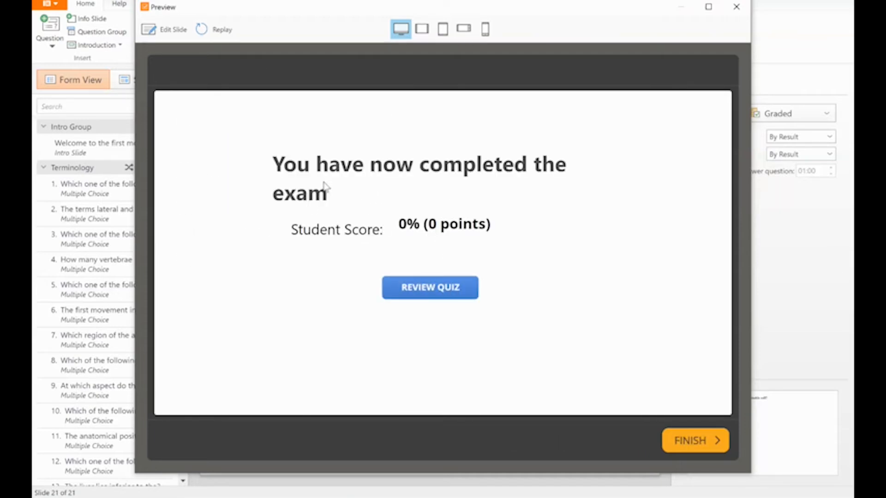
click(433, 291)
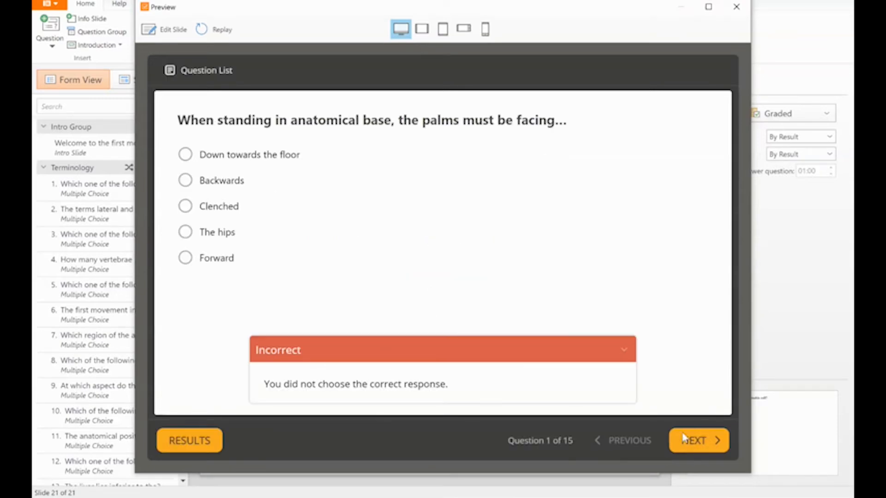
Examine the feedback on the reviewed questions up to question 7 and go back to question 5 about the spinal cord
click(696, 441)
click(697, 441)
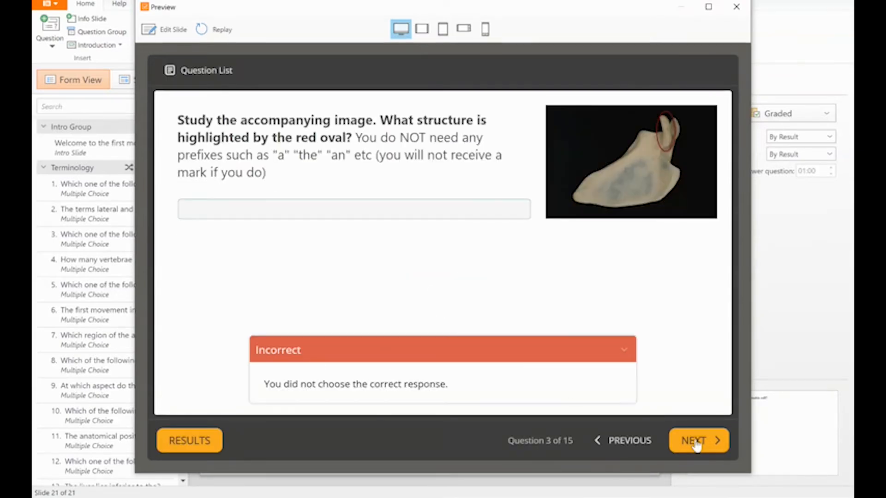
click(697, 440)
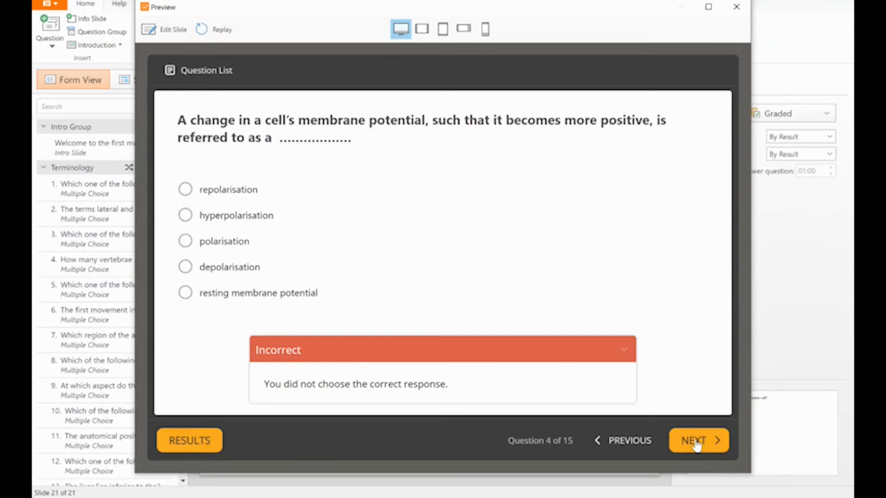
click(696, 440)
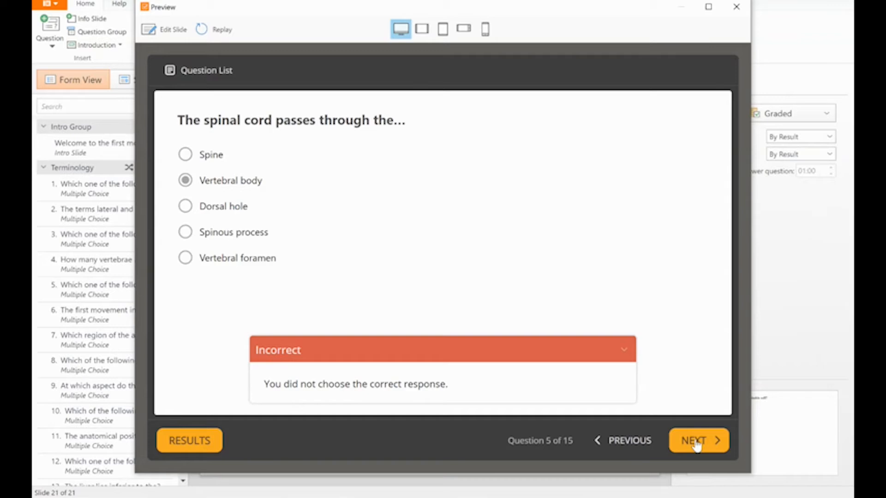
click(697, 442)
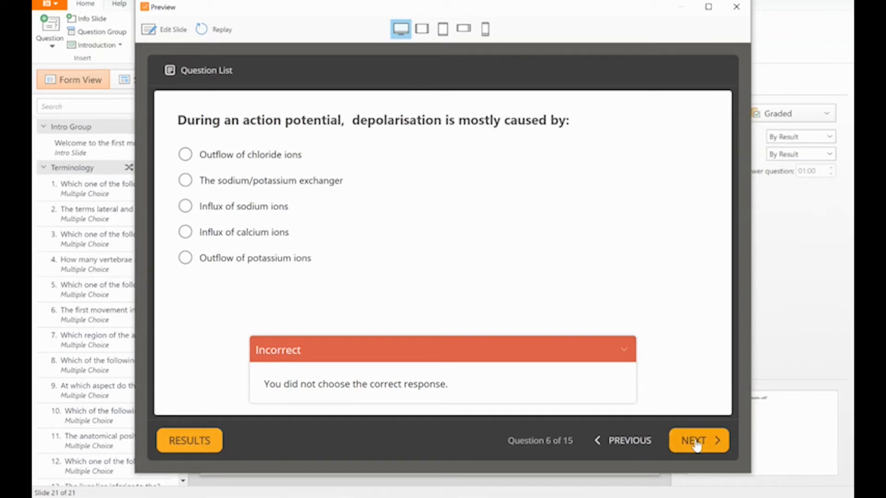
click(696, 442)
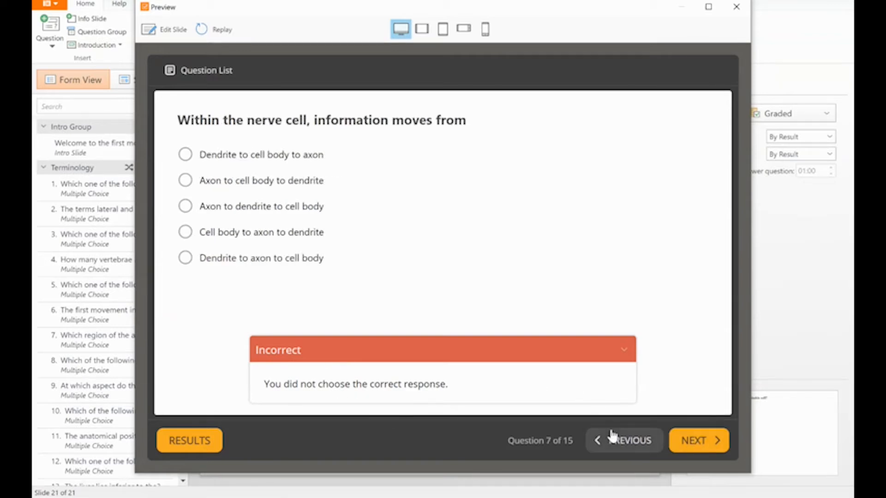
click(612, 437)
click(612, 439)
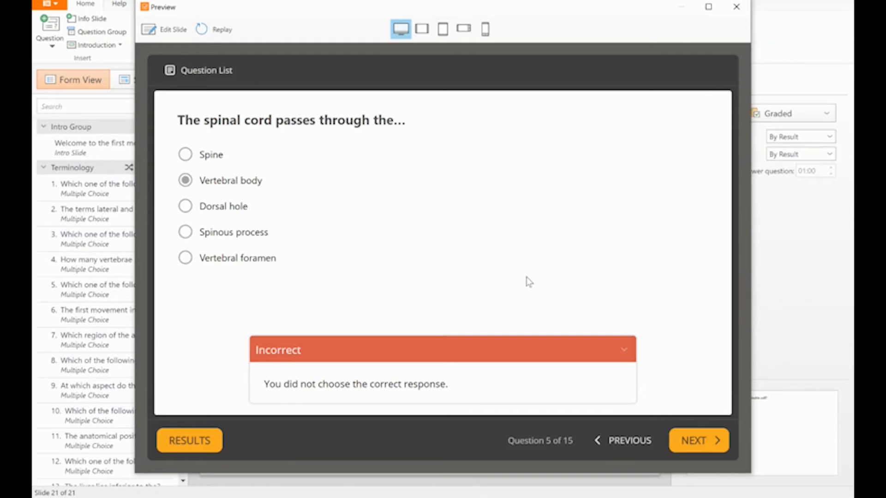
Return from the review to the exam results page and finish the quiz preview
click(177, 442)
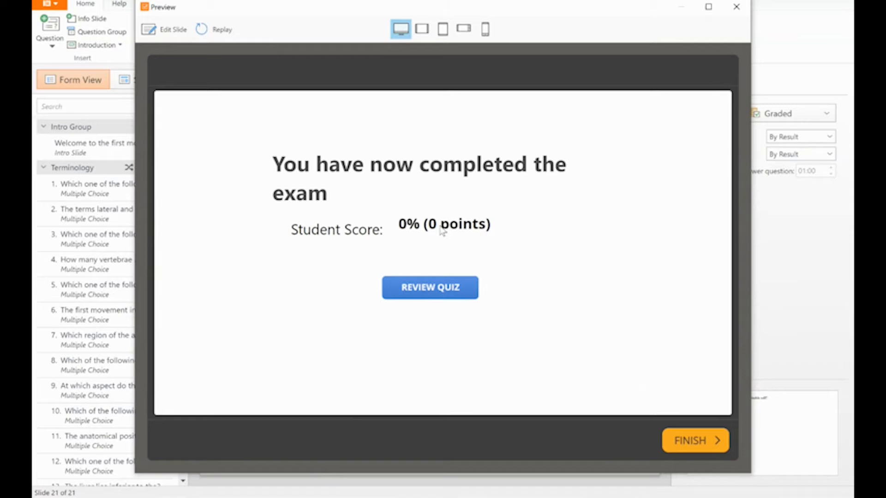
click(718, 441)
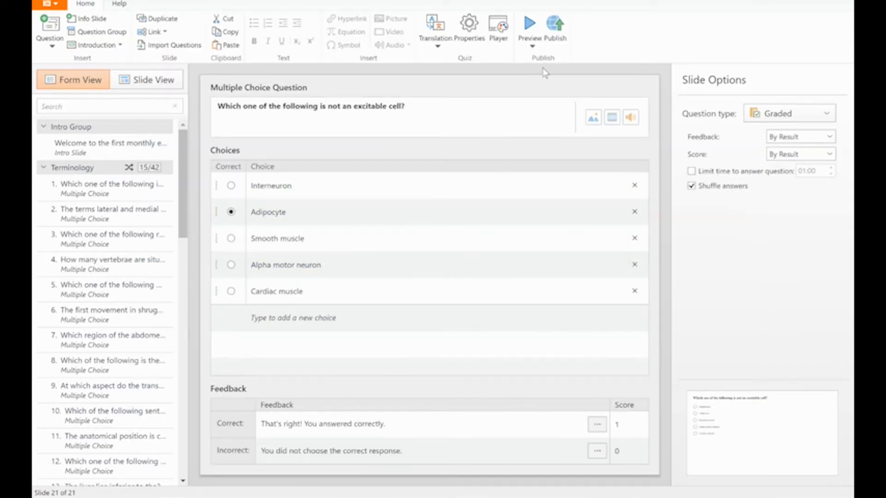
Examine the quiz's publishing options for My Computer and for Word as a paper-based quiz, and return to the LMS options
click(559, 40)
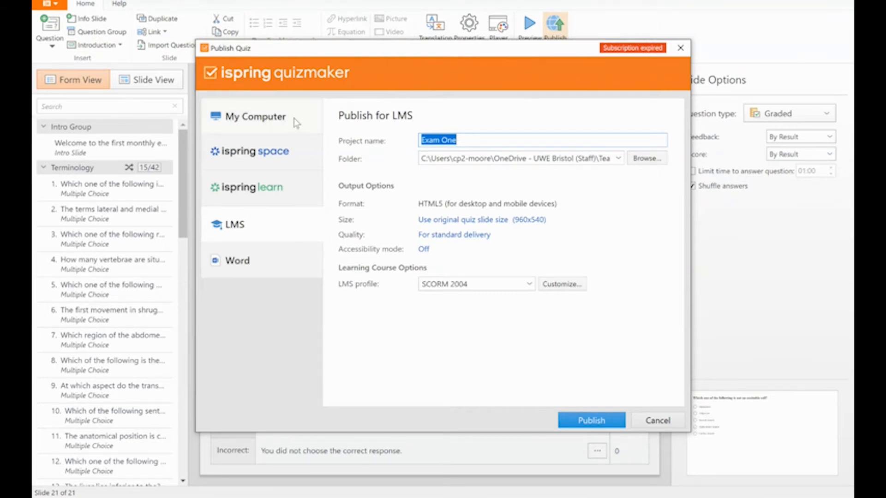
click(271, 121)
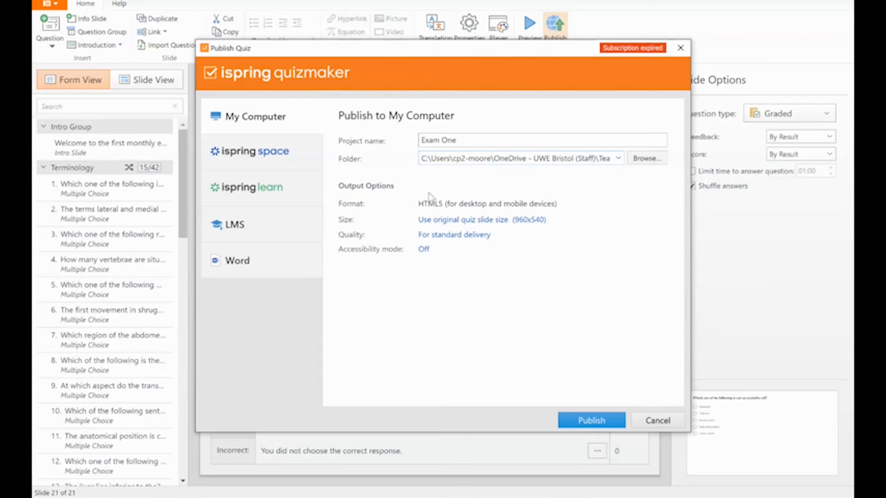
click(277, 259)
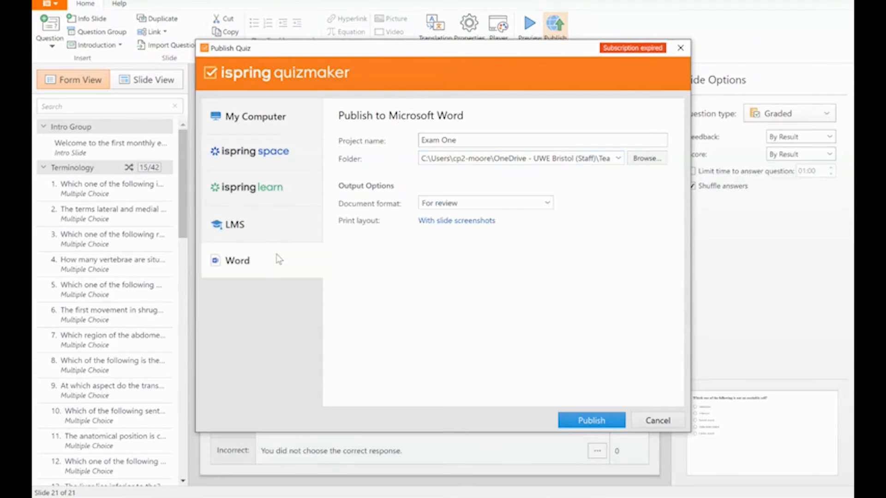
click(461, 206)
click(470, 235)
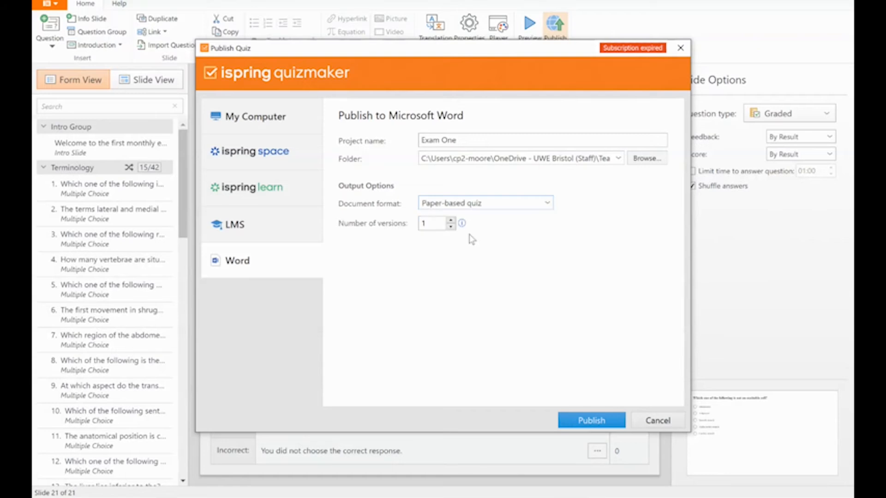
click(269, 225)
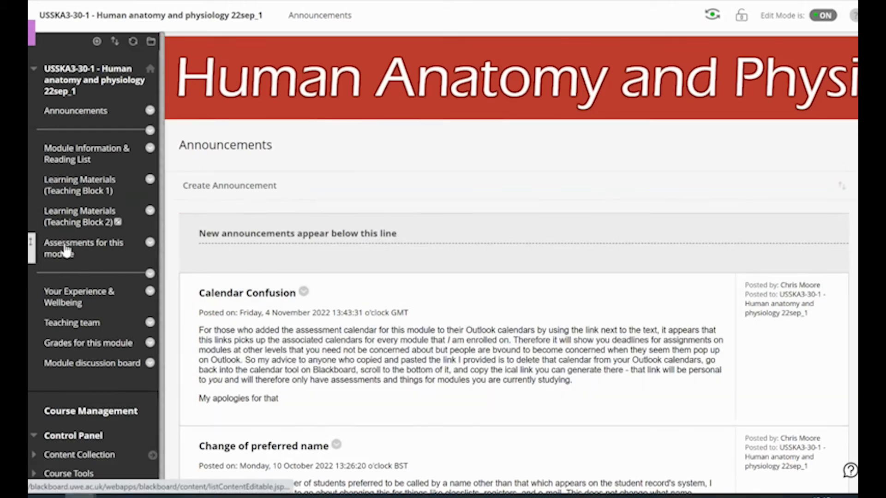
Switch to Blackboard, look through Learning Materials (Teaching Block 1), and open the Exam component in the module's assessments
click(59, 190)
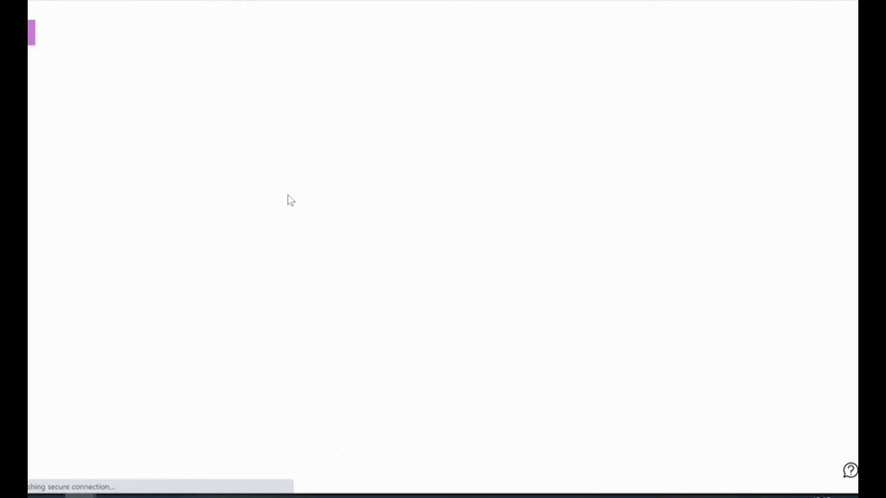
scroll(321, 335, down, 3)
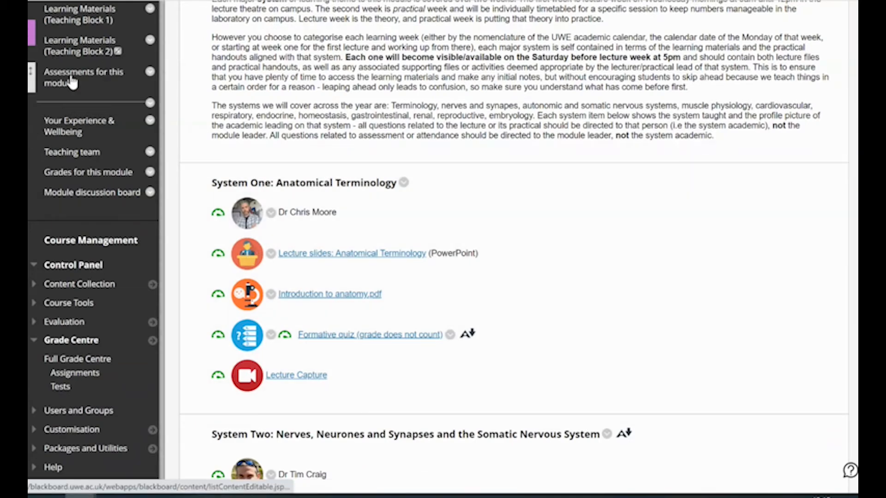
click(71, 78)
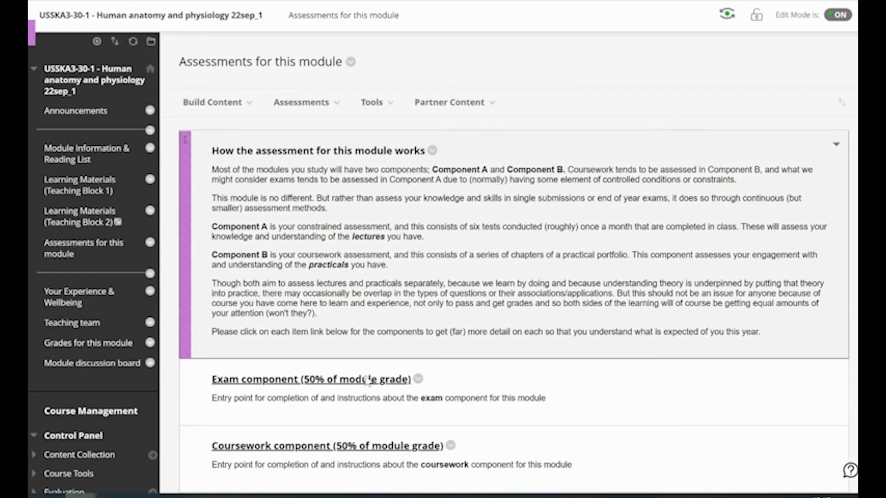
click(364, 384)
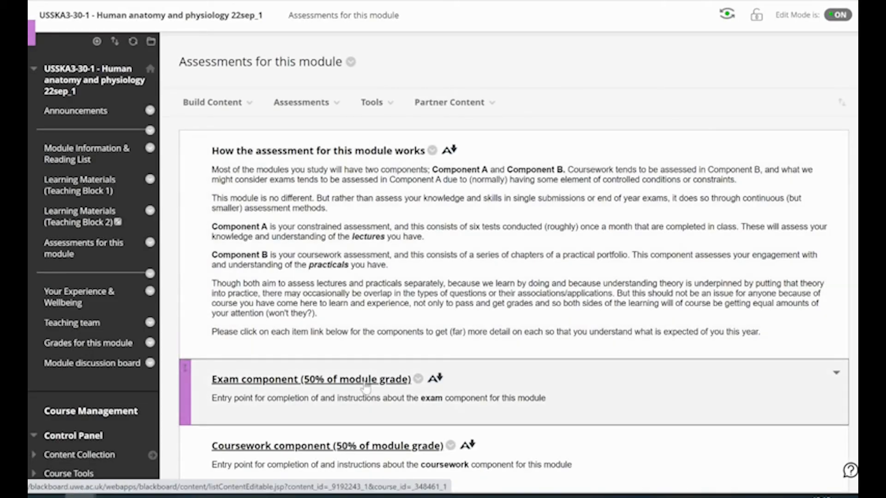
Open the Exam One Friday test from the exam component list and submit the presentation password
scroll(354, 311, down, 15)
scroll(353, 312, up, 9)
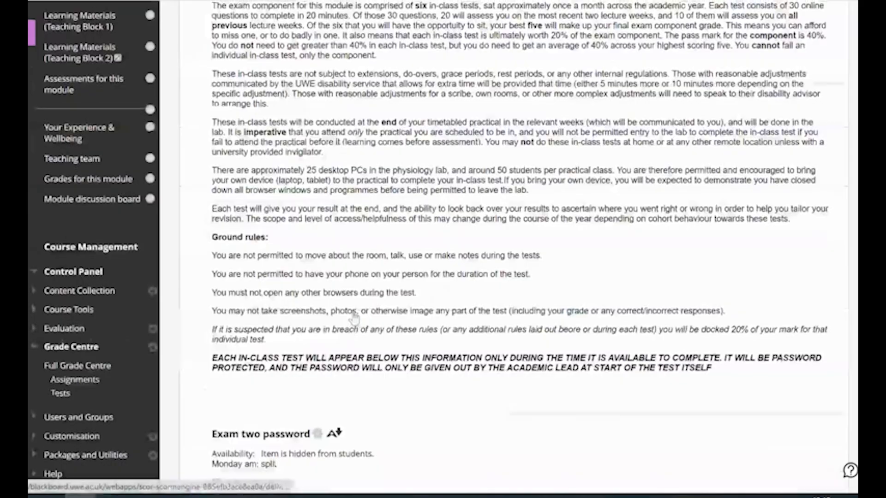
scroll(353, 312, down, 3)
scroll(260, 366, down, 3)
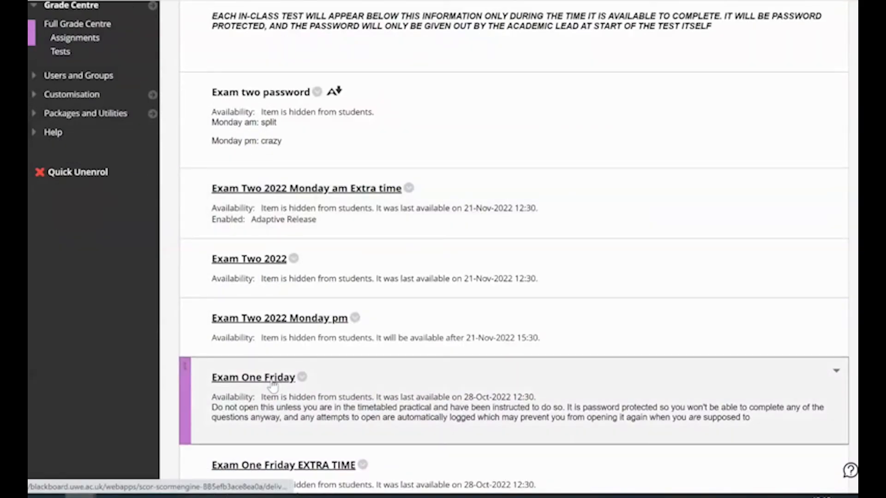
click(272, 381)
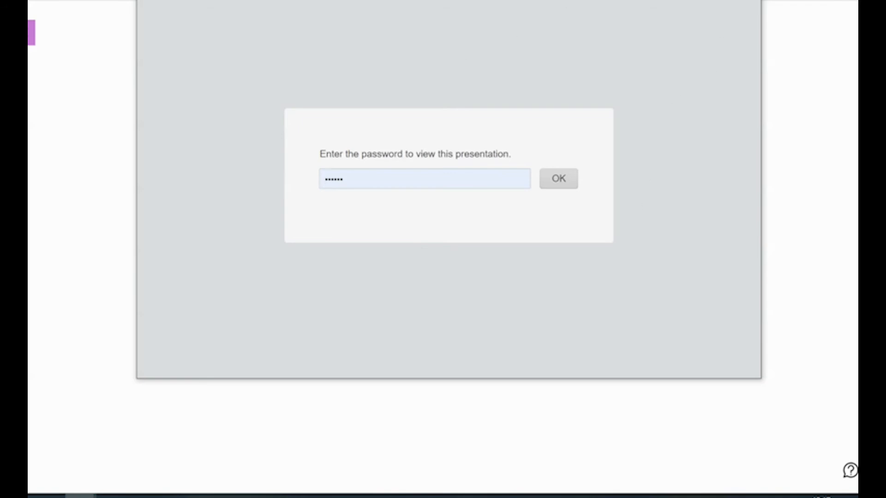
key(Return)
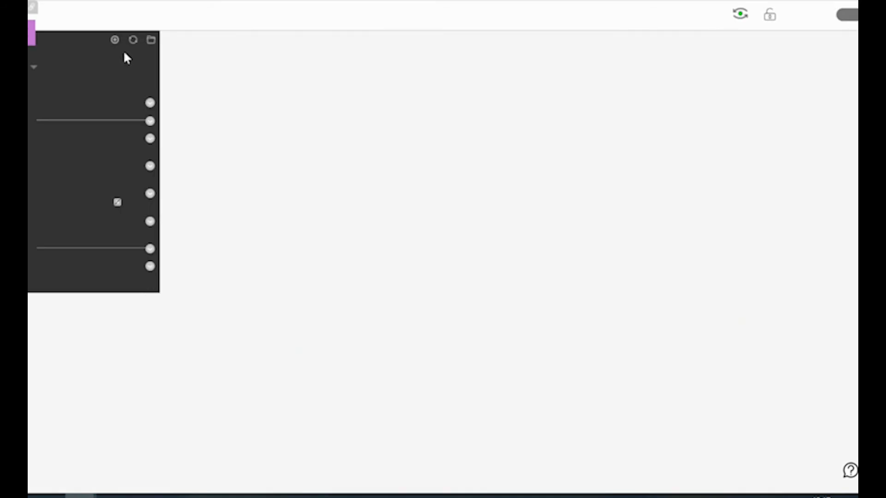
Start adding a SCORM content package to the exam component, attaching the local file Exam Two 2022 Monday am Extra time.zip
click(218, 101)
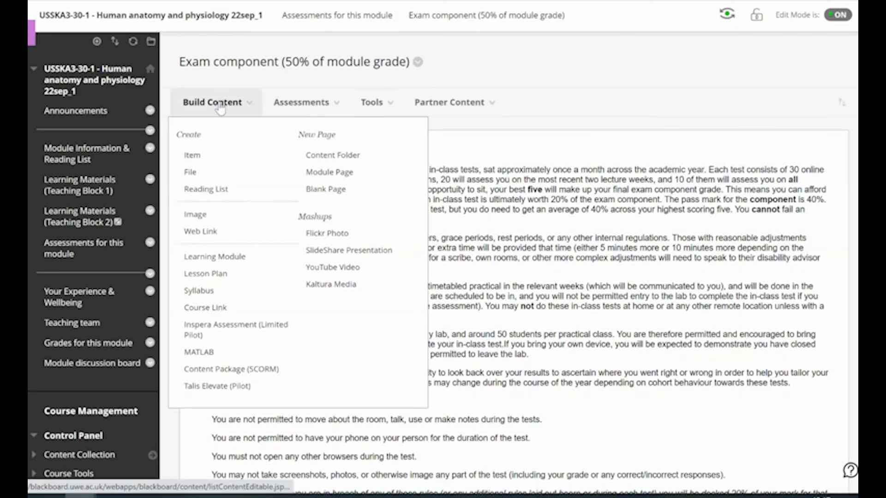
click(300, 102)
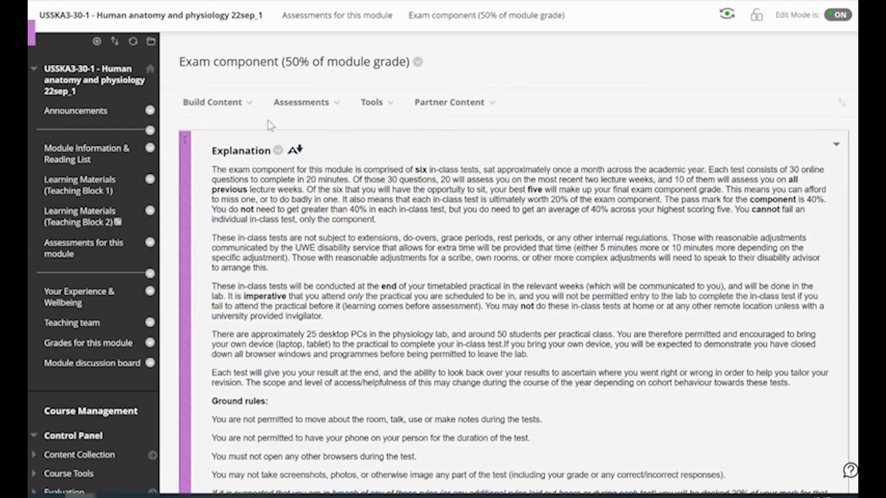
click(242, 104)
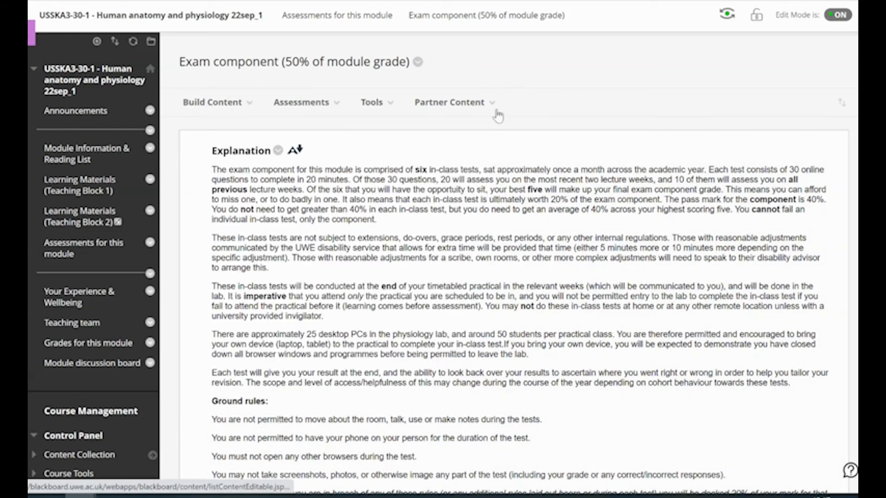
click(240, 100)
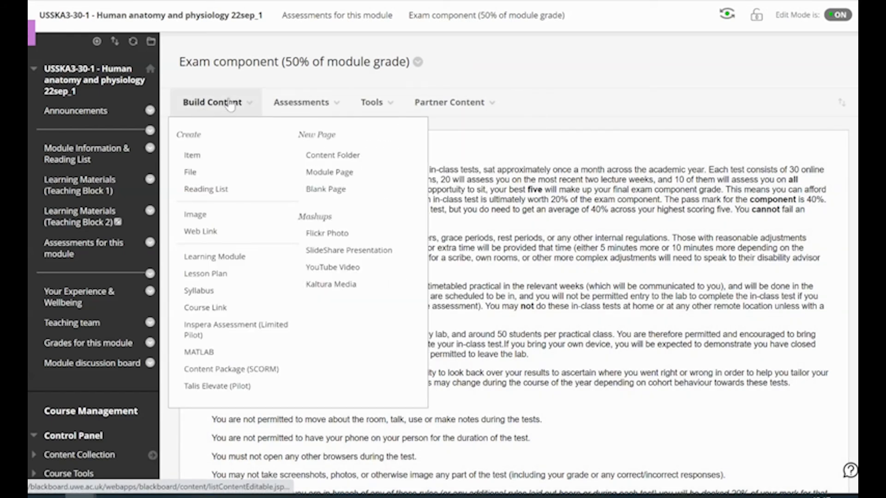
click(252, 376)
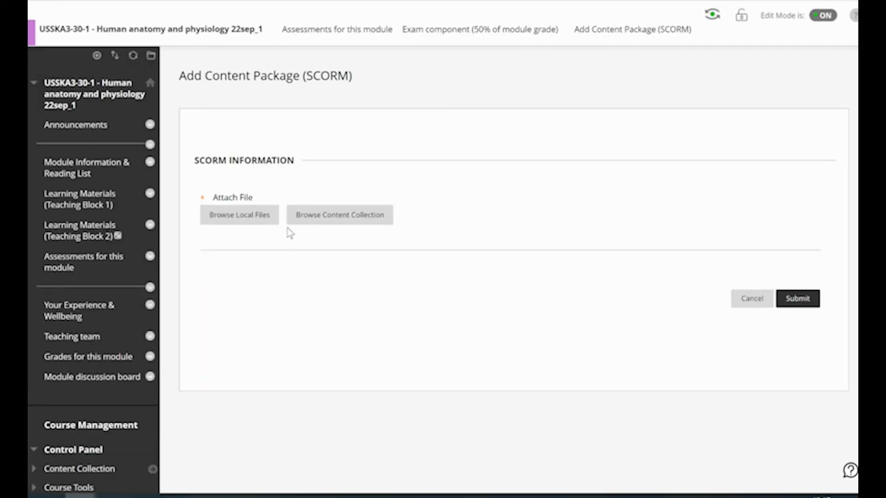
click(244, 219)
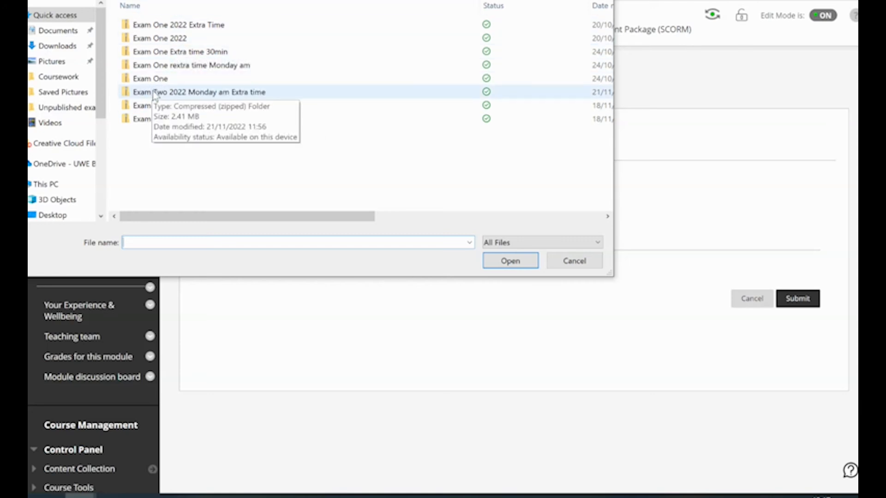
double_click(178, 95)
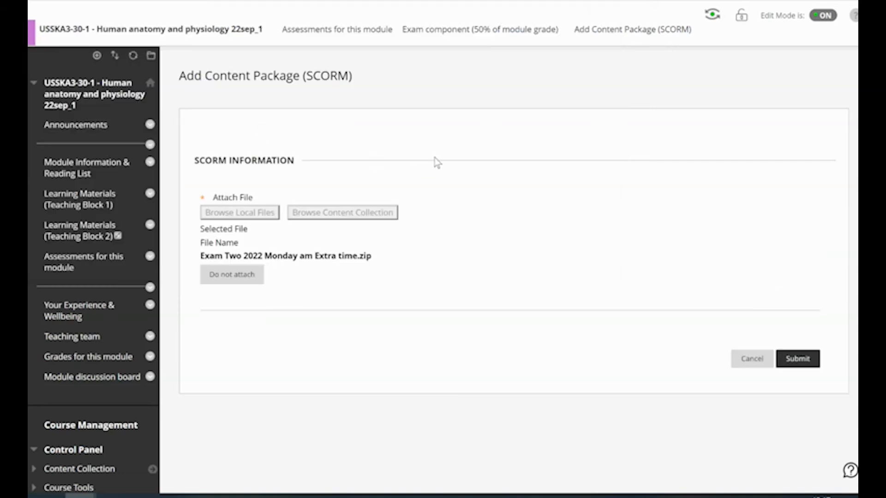
click(793, 368)
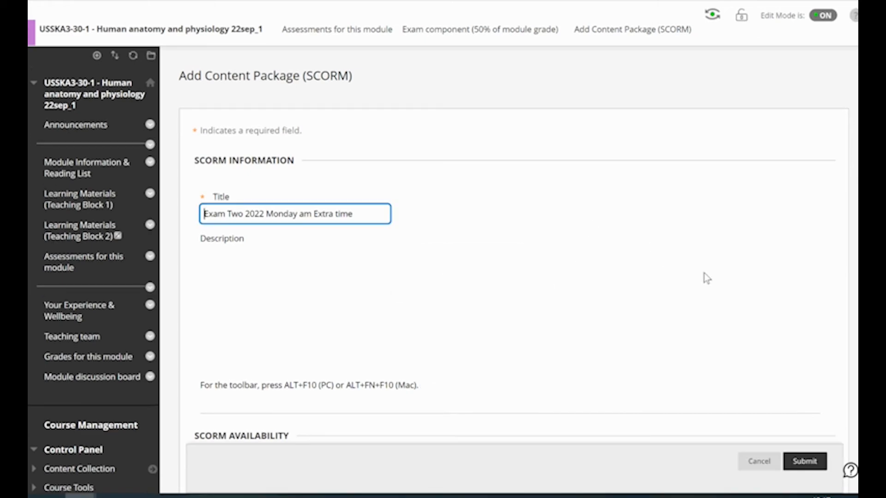
Try the grade timing that displays the score in Grade Centre when SCORM is completed, and cancel adding the package
scroll(707, 278, down, 3)
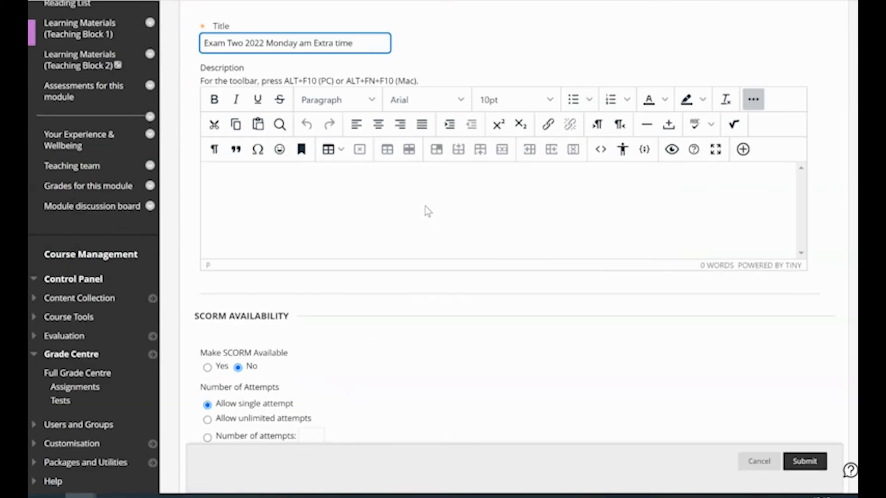
scroll(421, 336, down, 3)
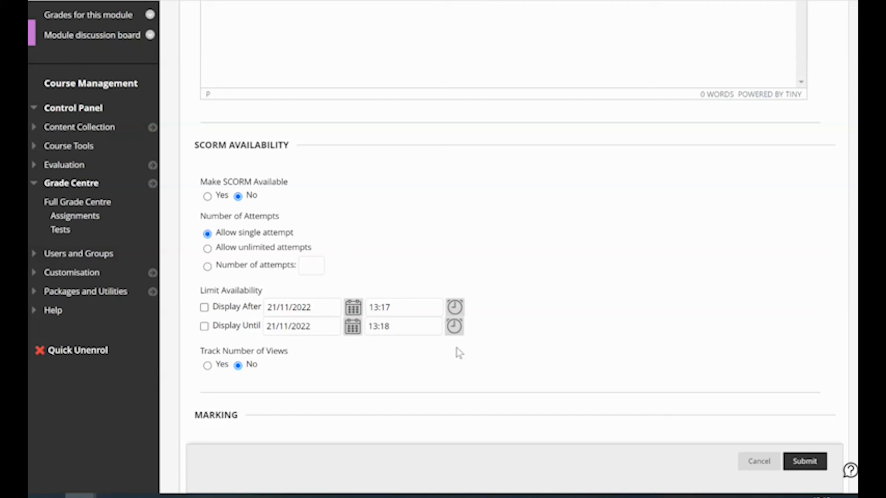
scroll(316, 368, down, 5)
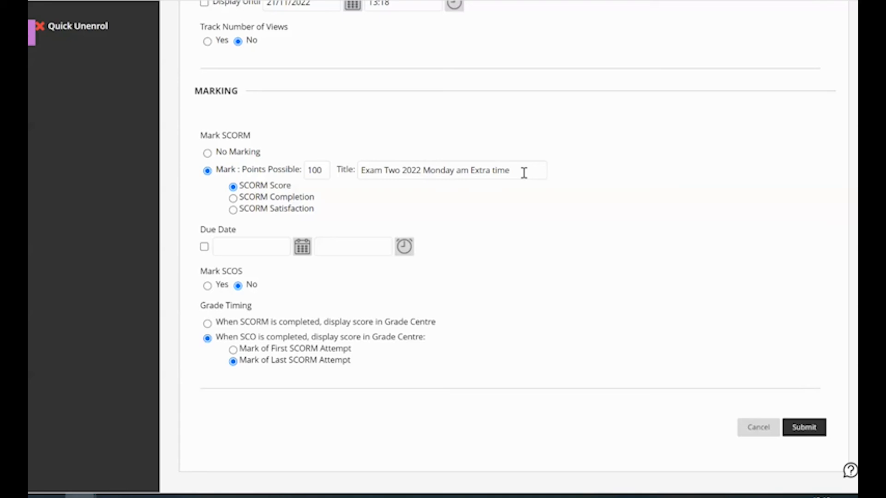
click(208, 324)
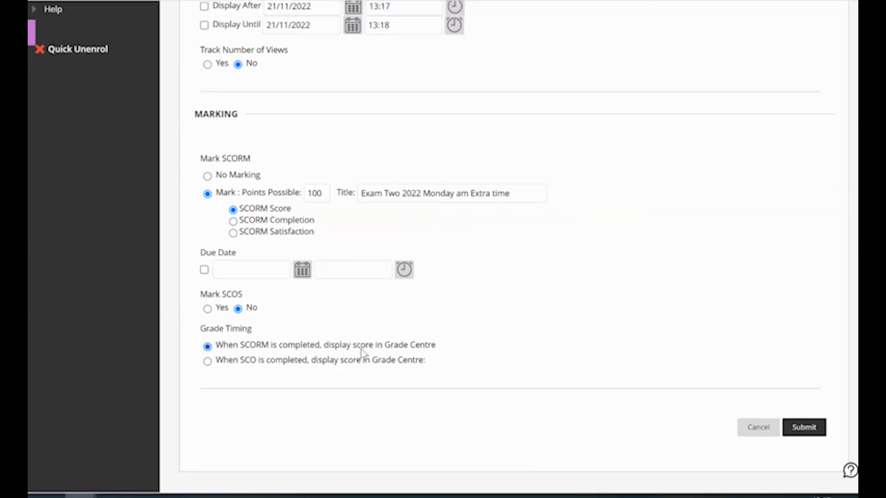
double_click(443, 345)
click(761, 438)
scroll(372, 313, down, 5)
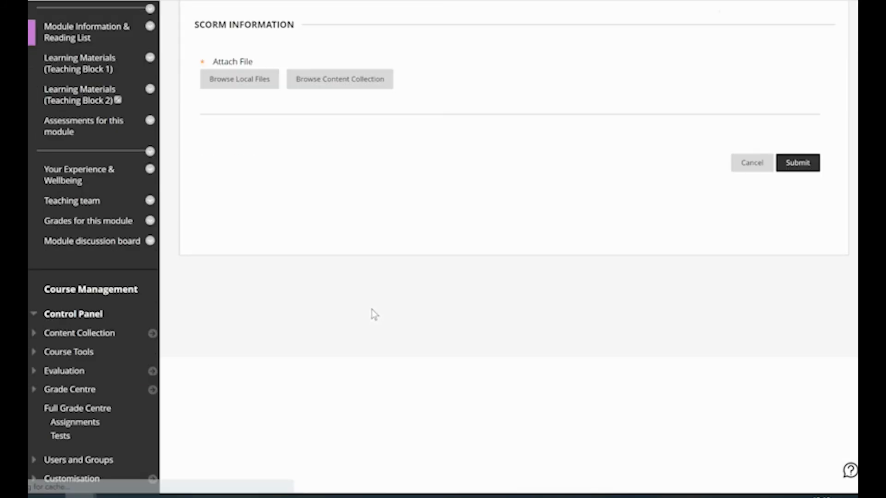
click(750, 89)
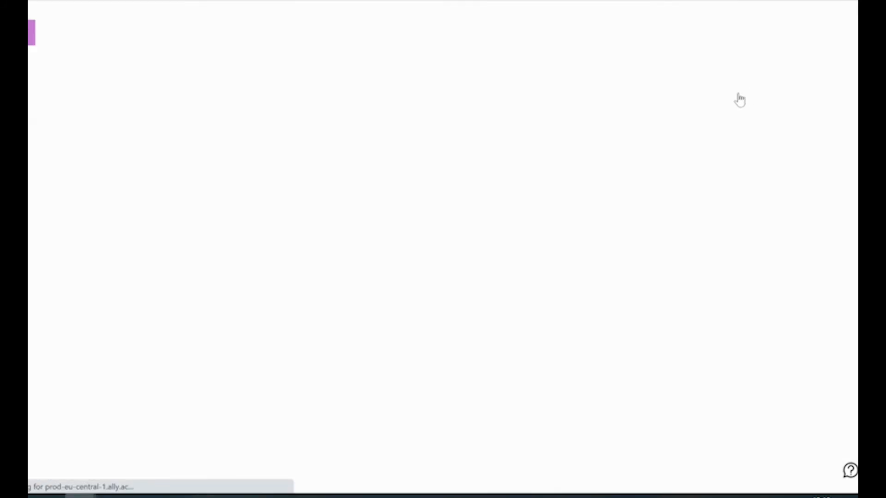
Open the existing Exam Two 2022 Monday am Extra time item for editing from the exam component list
scroll(430, 296, down, 10)
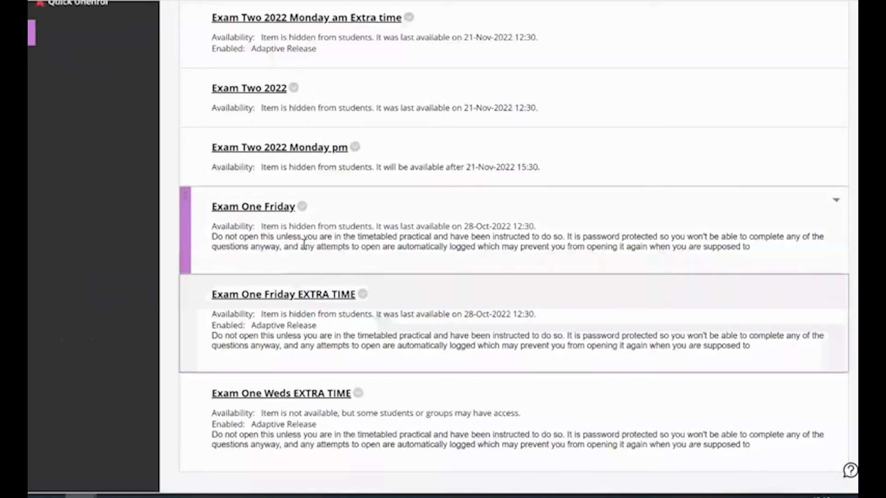
scroll(376, 317, up, 3)
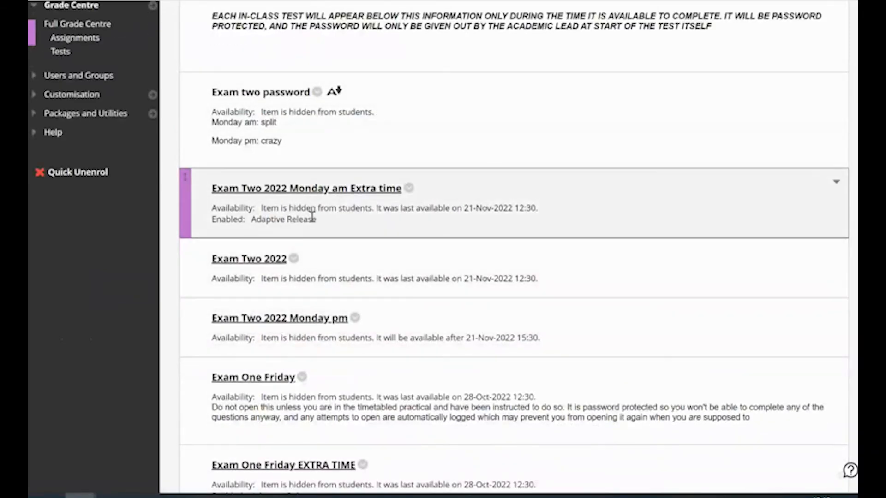
scroll(735, 75, up, 7)
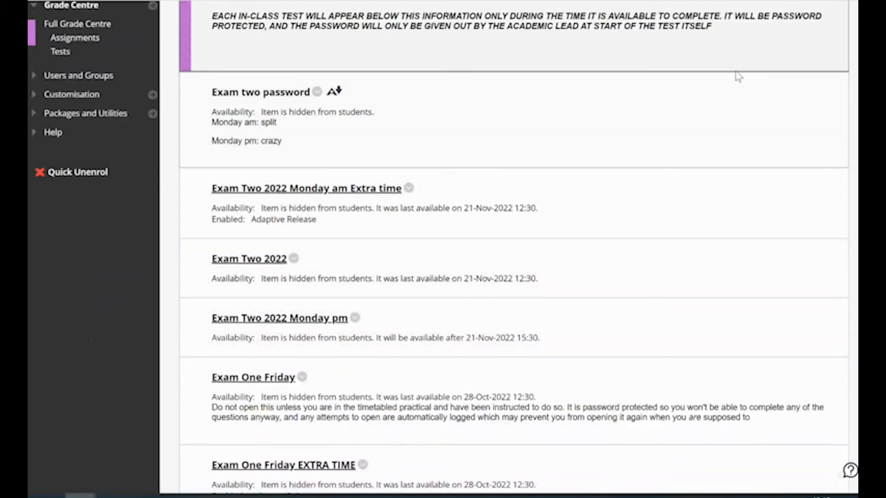
scroll(658, 256, down, 7)
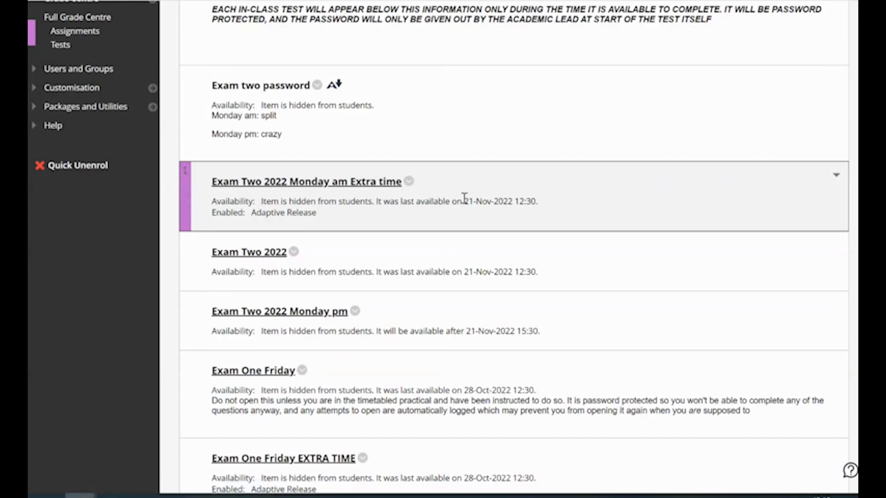
click(408, 182)
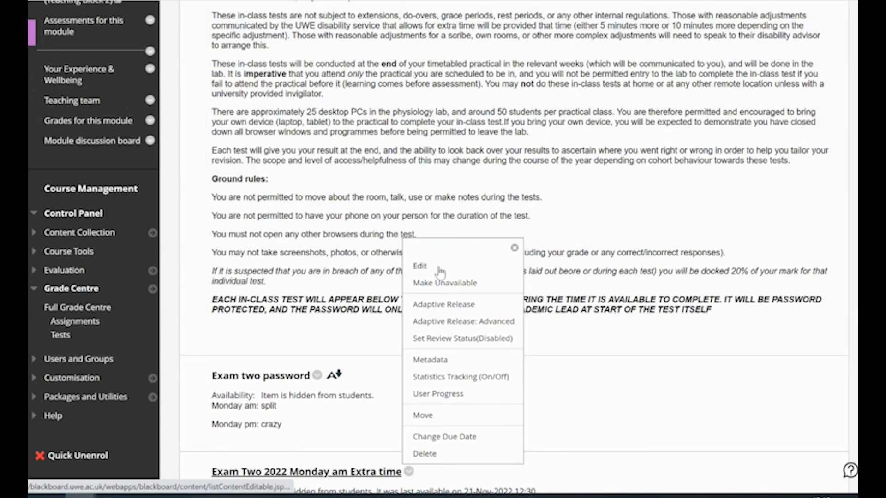
click(438, 268)
Examine the exam item's SCORM availability, attempt and display date settings, and cancel editing to return to the exam list
scroll(455, 289, down, 10)
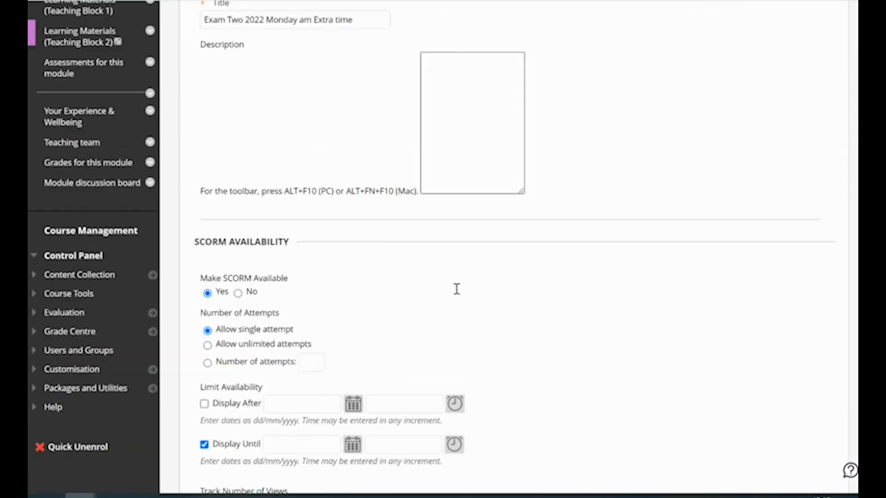
scroll(415, 259, up, 4)
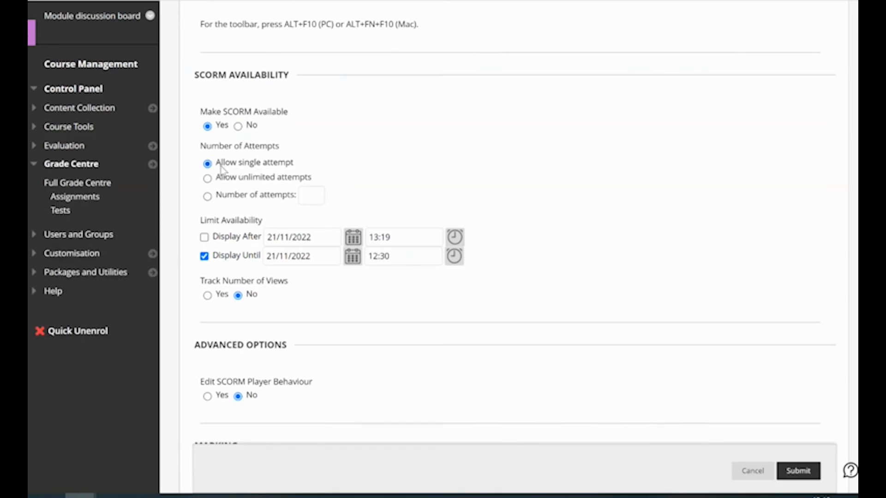
scroll(209, 166, up, 1)
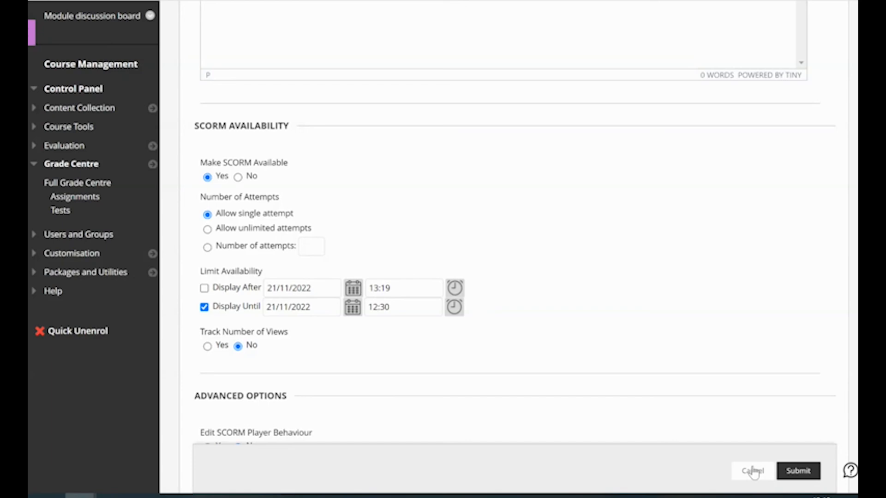
click(753, 471)
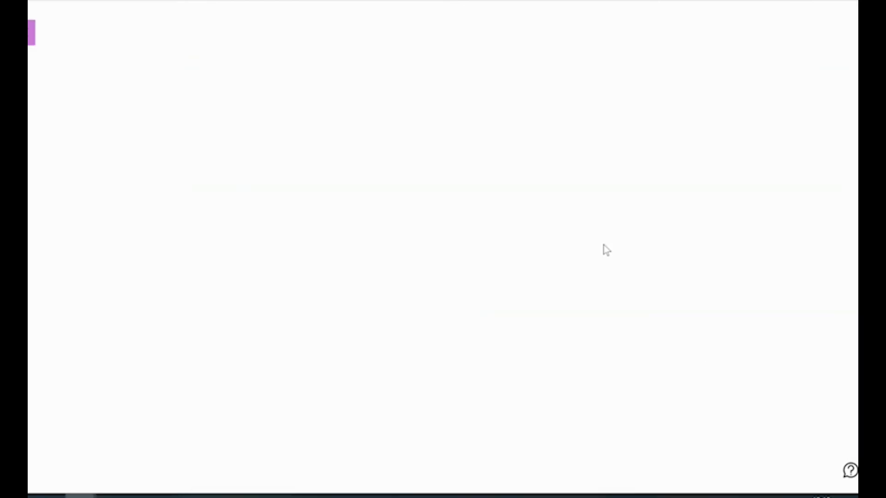
scroll(527, 262, down, 10)
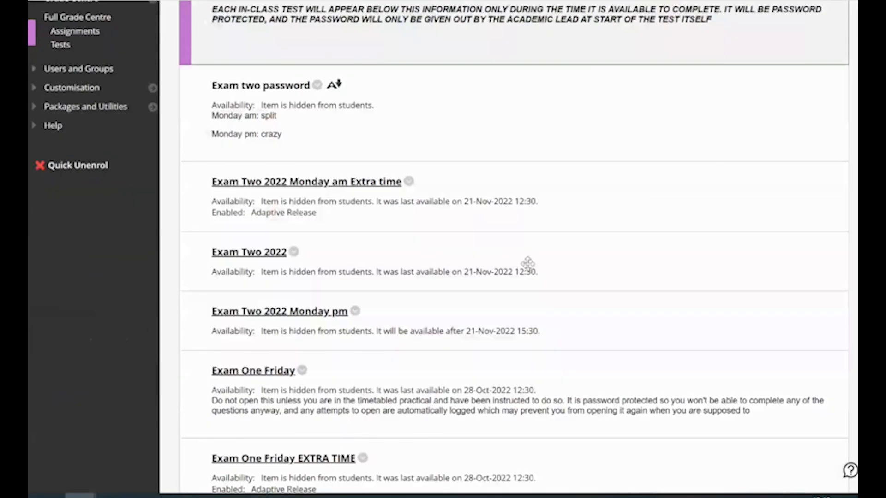